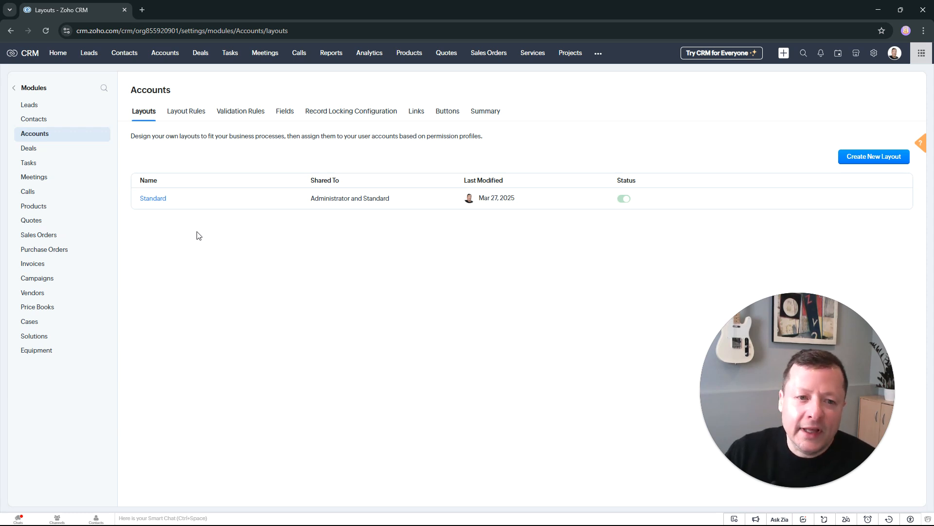
Step: Open the Accounts module's Standard layout and remove the SIC Code field from it
left_click(159, 204)
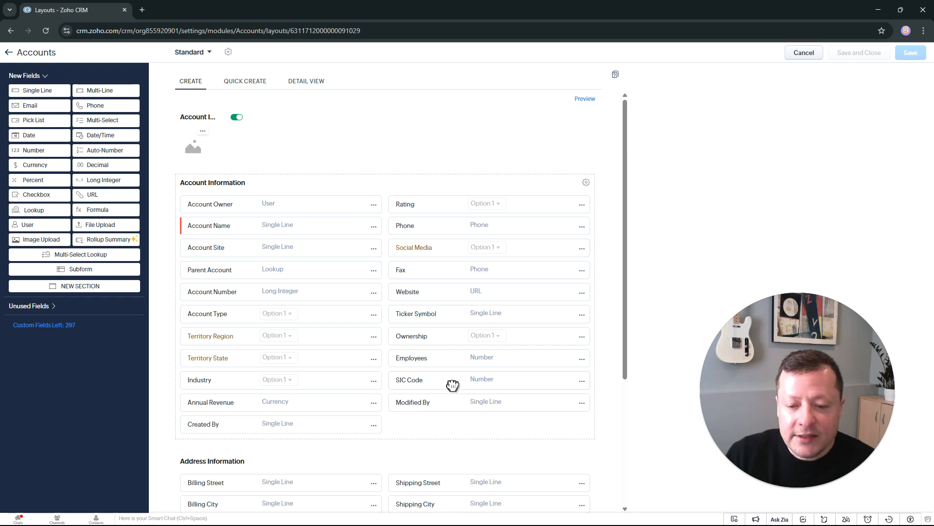
left_click_drag(494, 388, 589, 389)
left_click(582, 380)
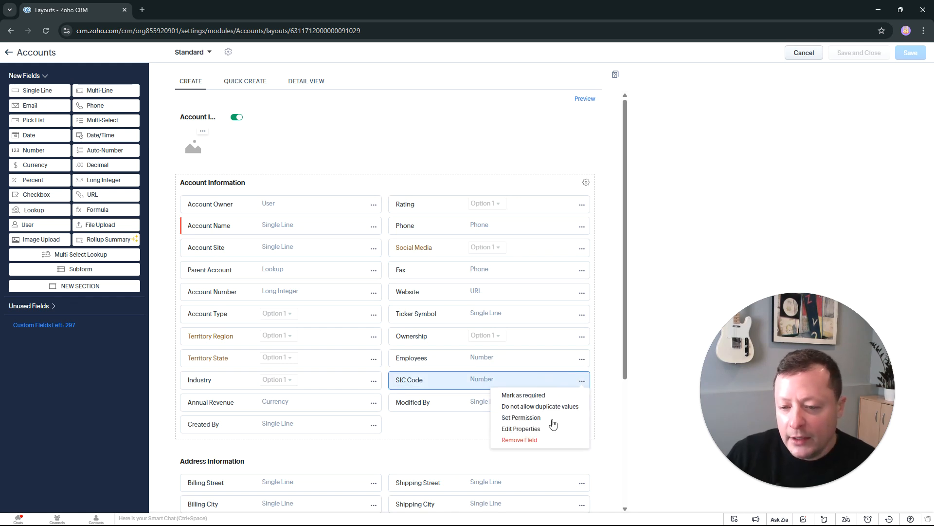
left_click(519, 440)
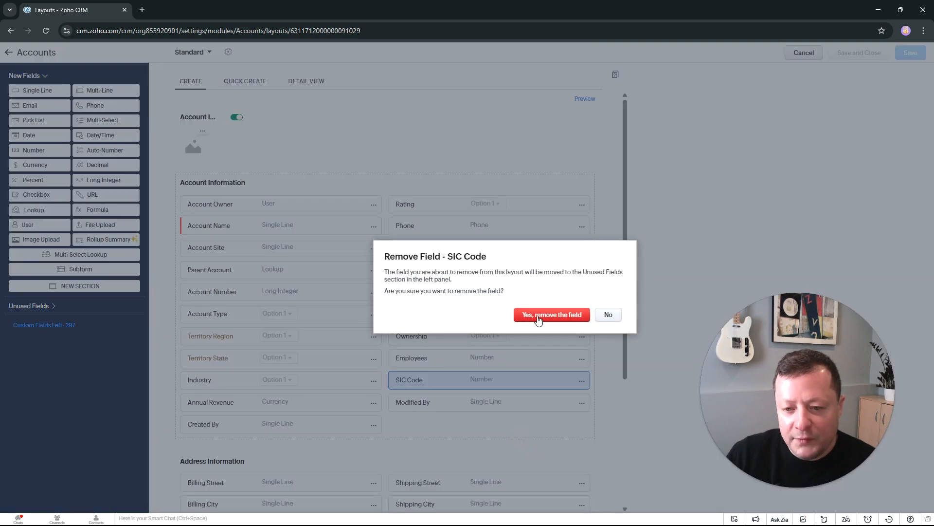
left_click(540, 316)
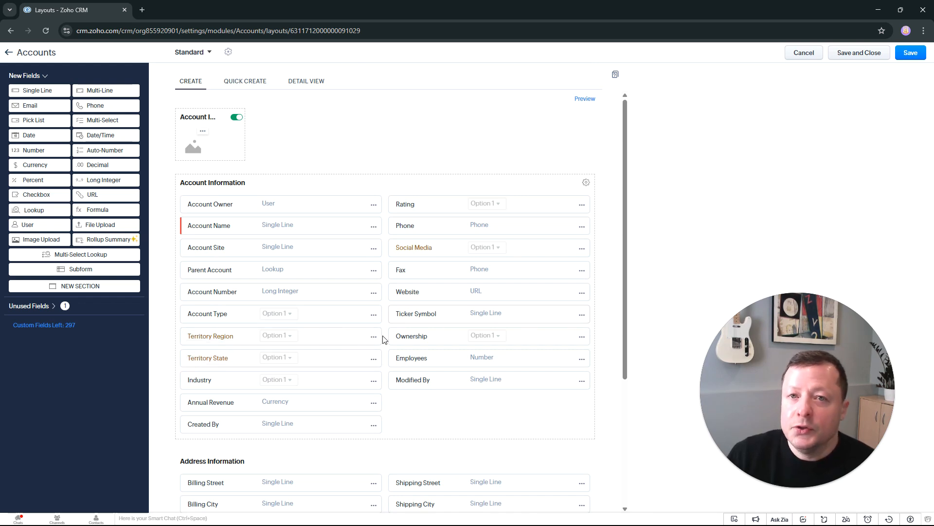
Step: Show the layout's unused fields and remove the Ticker Symbol field from the Account Information section
left_click(78, 306)
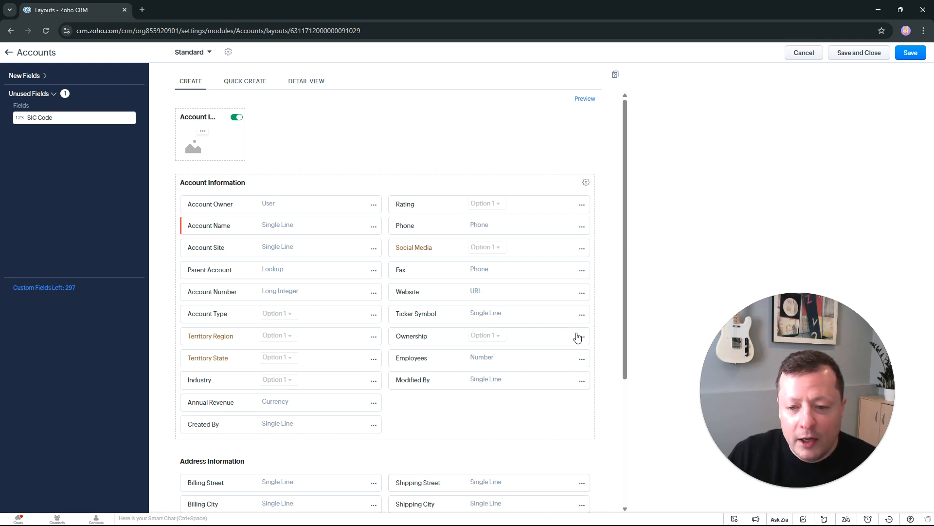
left_click(582, 314)
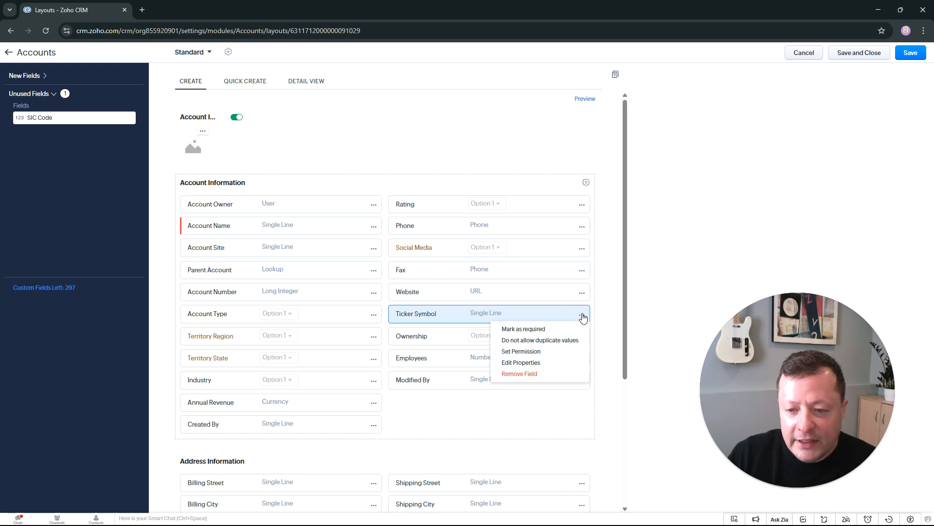
left_click(522, 374)
left_click(538, 317)
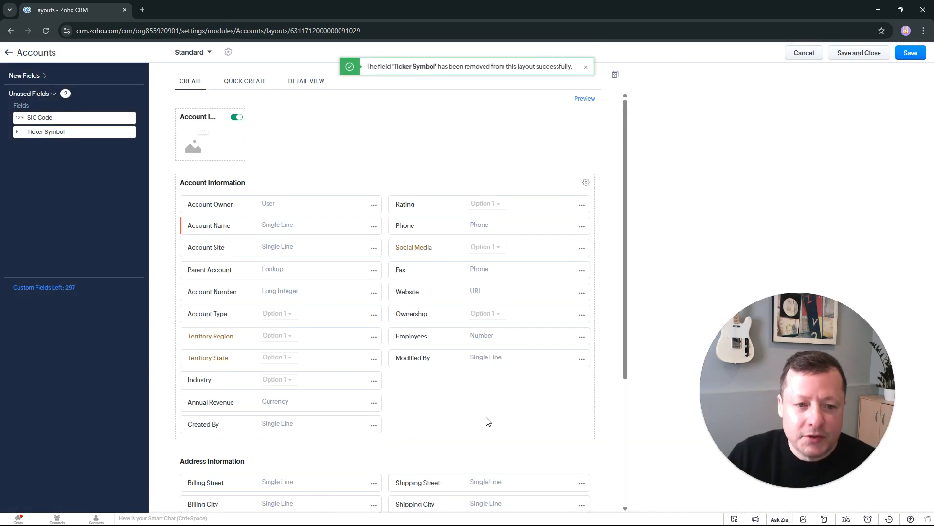
Step: Add a new section directly below Account Information and name it "Account Details"
left_click(30, 76)
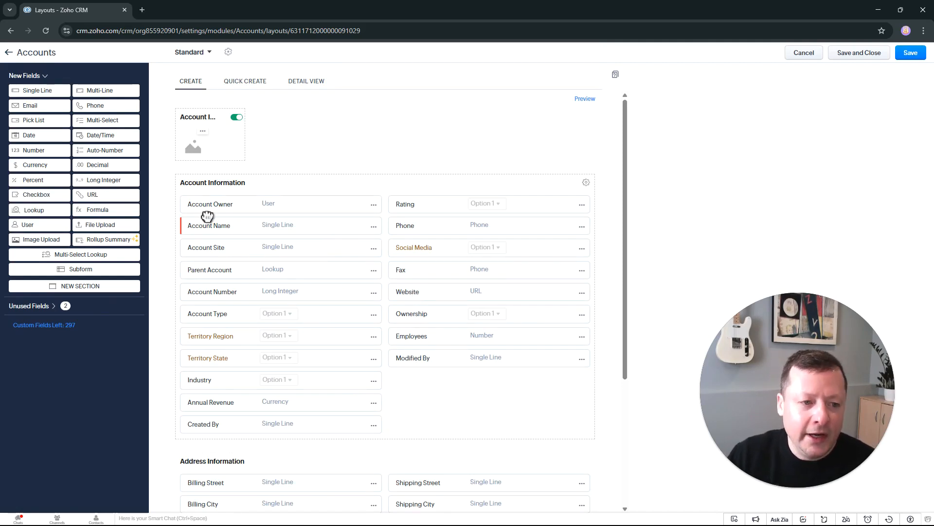
left_click_drag(81, 288, 250, 385)
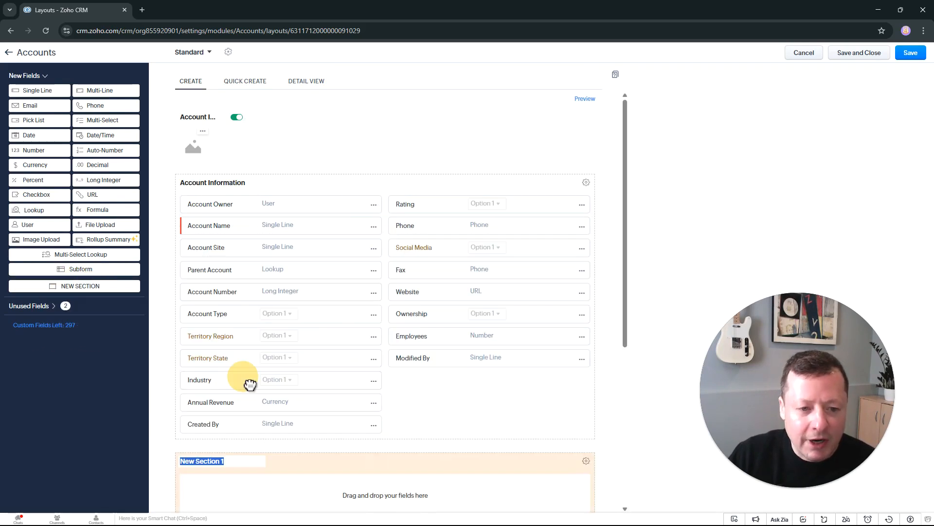
left_click(238, 462)
scroll(239, 464, "down", 2)
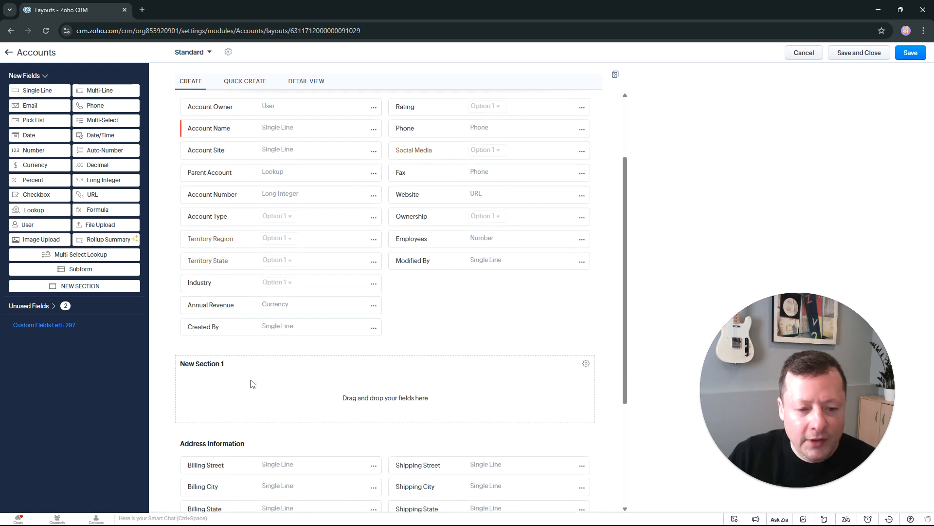
left_click_drag(236, 363, 184, 363)
type("Account Details")
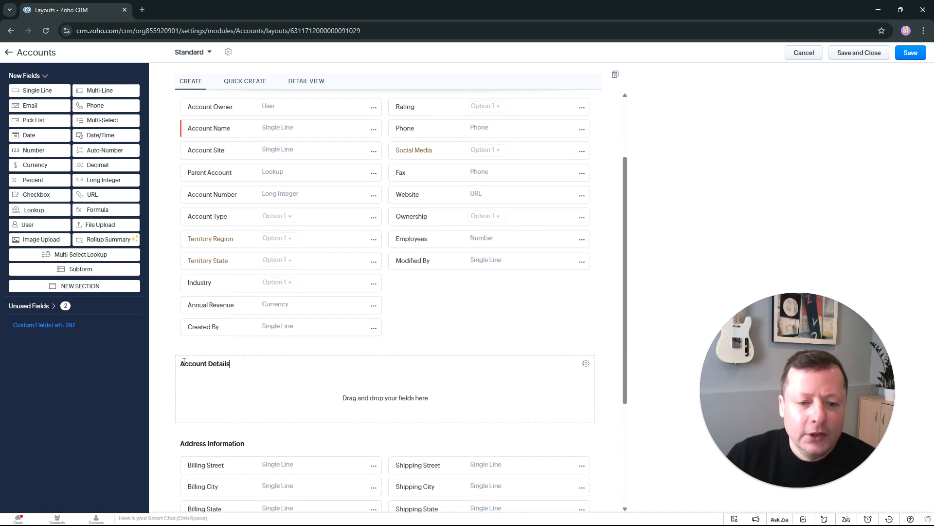
left_click(406, 321)
Step: Move Ownership, Employees, Annual Revenue, Industry, Territory Region and Territory State from Account Information into the Account Details section
scroll(410, 316, "up", 2)
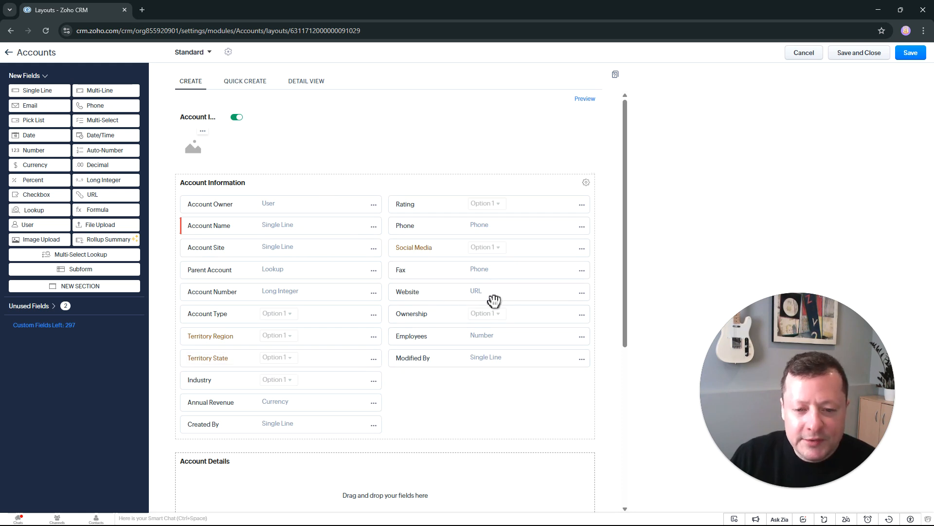
scroll(469, 338, "down", 1)
left_click_drag(511, 268, 487, 443)
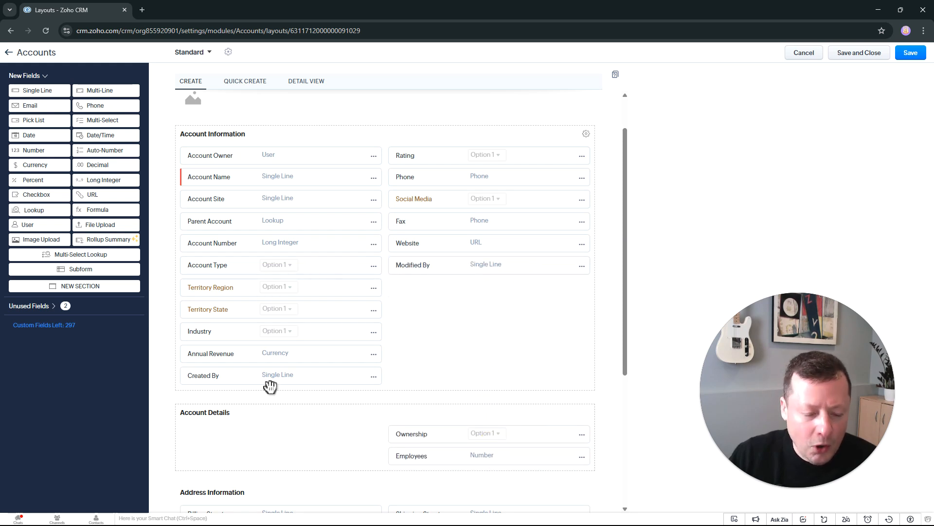
left_click_drag(319, 354, 322, 428)
left_click_drag(321, 384, 322, 428)
left_click_drag(321, 288, 529, 411)
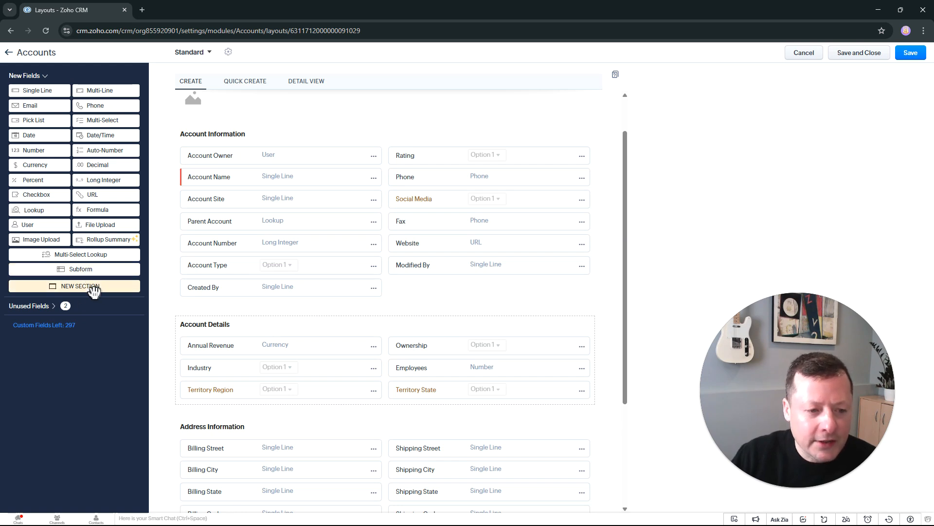
Step: Add a section named "System Info" below Account Information and move the Created By and Modified By fields into it
left_click_drag(88, 291, 254, 255)
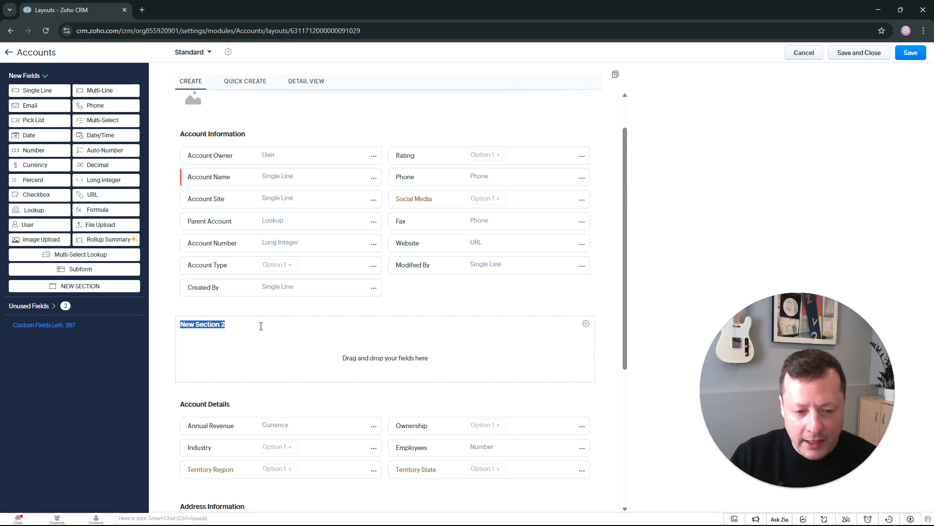
type("Syste")
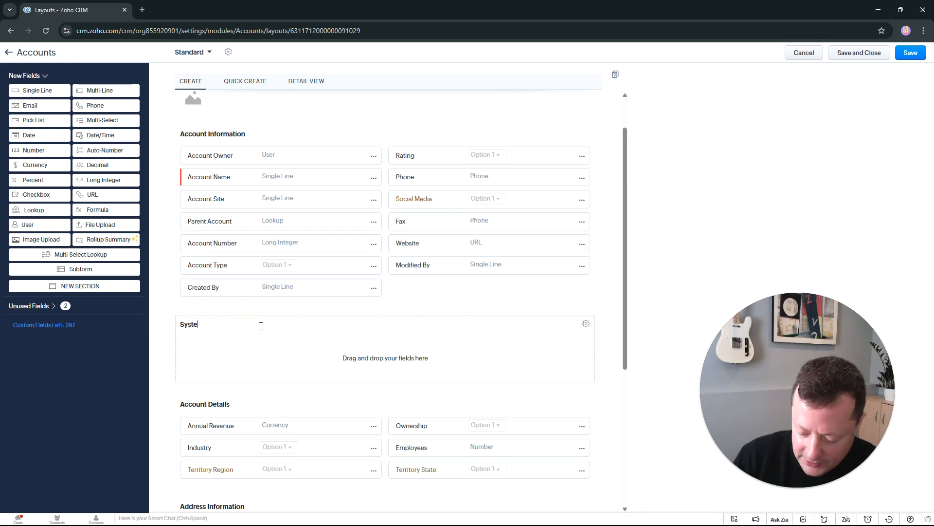
type("m Info")
left_click_drag(269, 292, 360, 341)
left_click_drag(454, 267, 402, 344)
Step: Move the System Info section below the address and description sections, and save and close the layout
scroll(399, 336, "down", 2)
left_click_drag(392, 220, 395, 428)
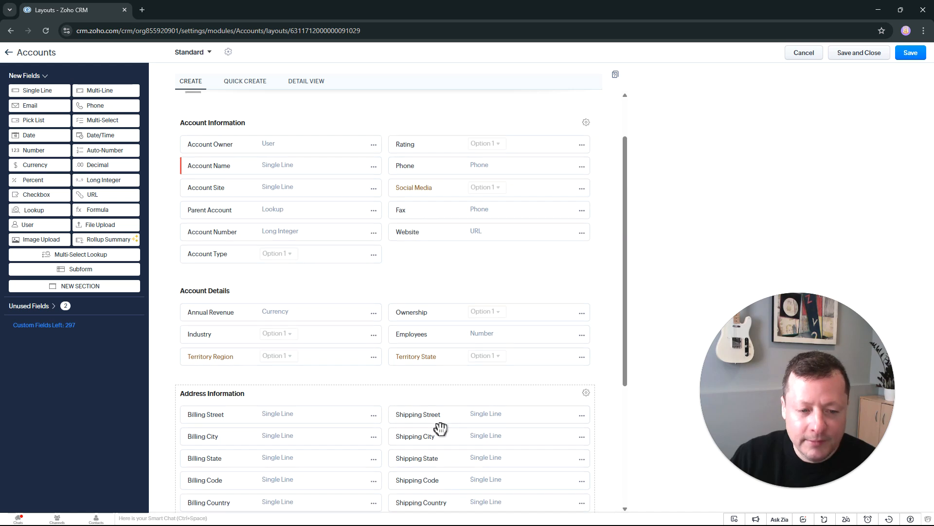
scroll(441, 427, "up", 2)
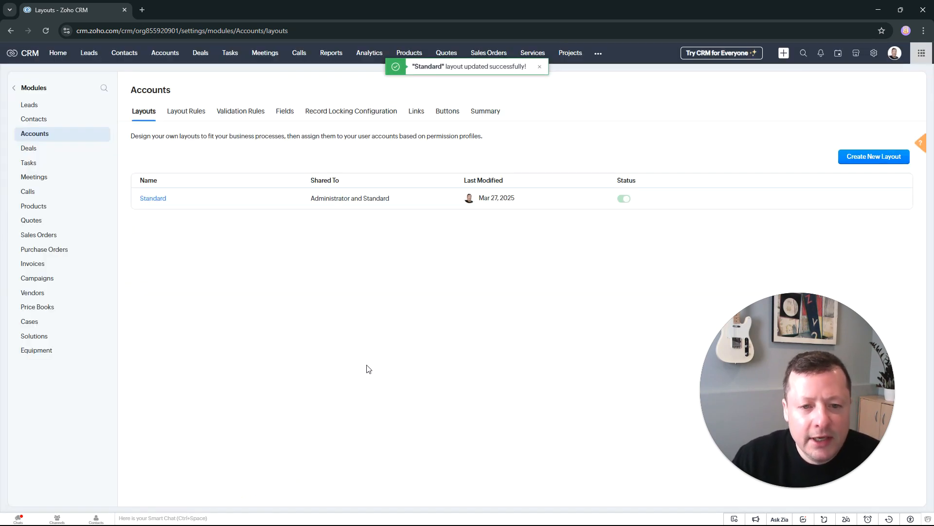
Step: Open the Printing Dimensions (Sample) account and review how its details are organized into sections
left_click(173, 61)
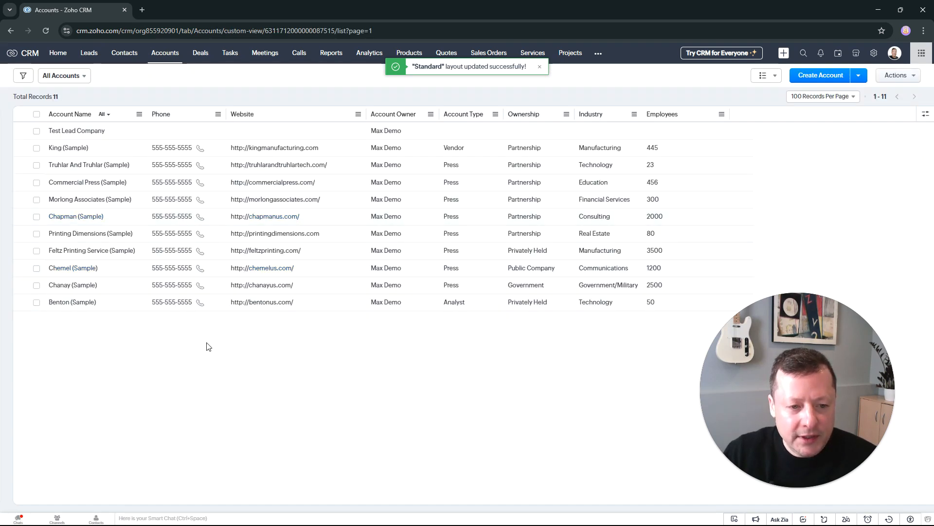
left_click(185, 233)
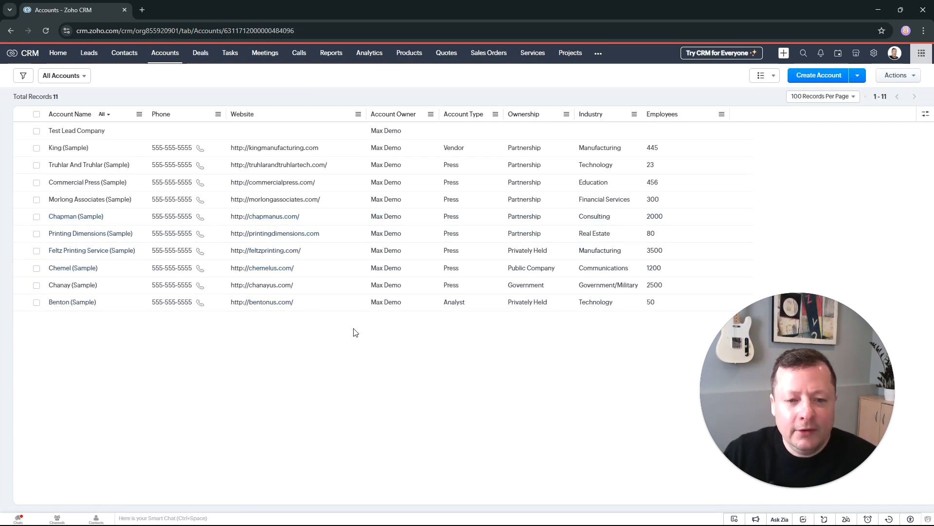
scroll(321, 322, "down", 5)
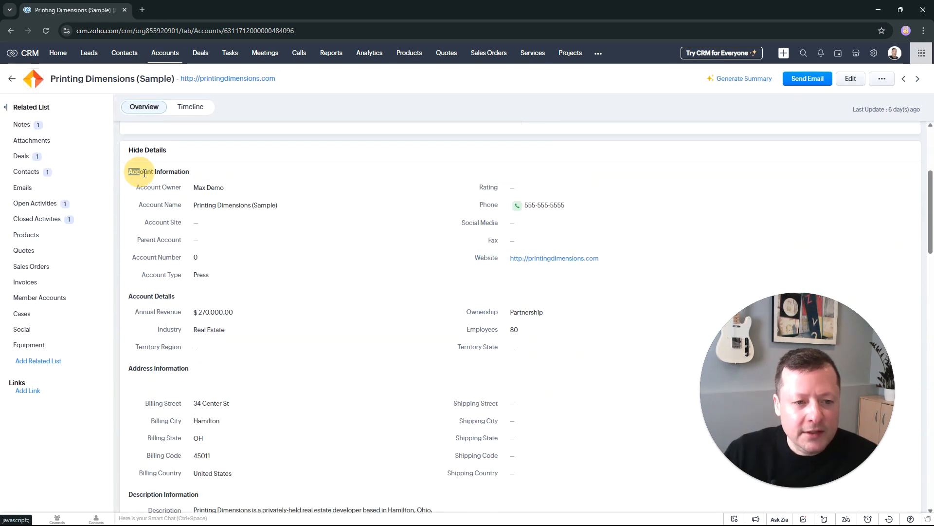
left_click_drag(128, 171, 190, 172)
left_click_drag(129, 297, 176, 297)
left_click_drag(129, 368, 186, 366)
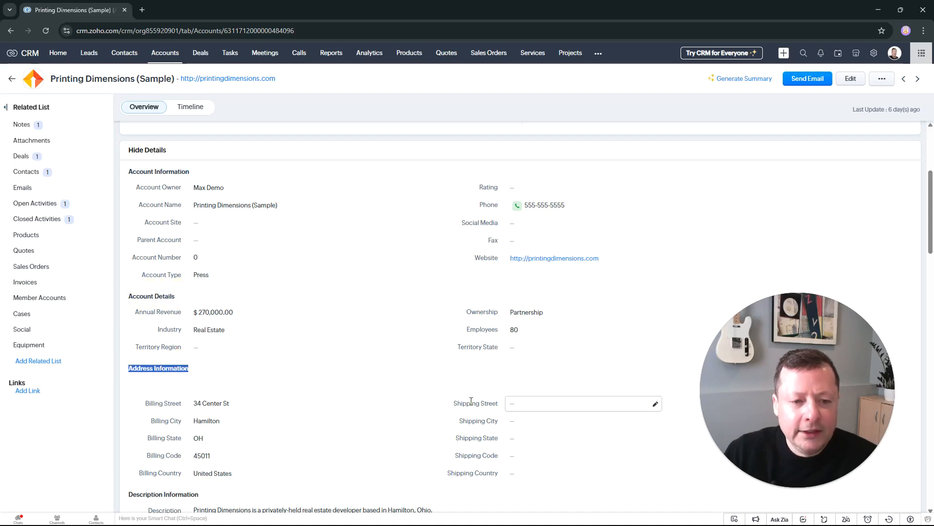
scroll(350, 445, "down", 3)
scroll(376, 364, "up", 7)
scroll(376, 364, "up", 1)
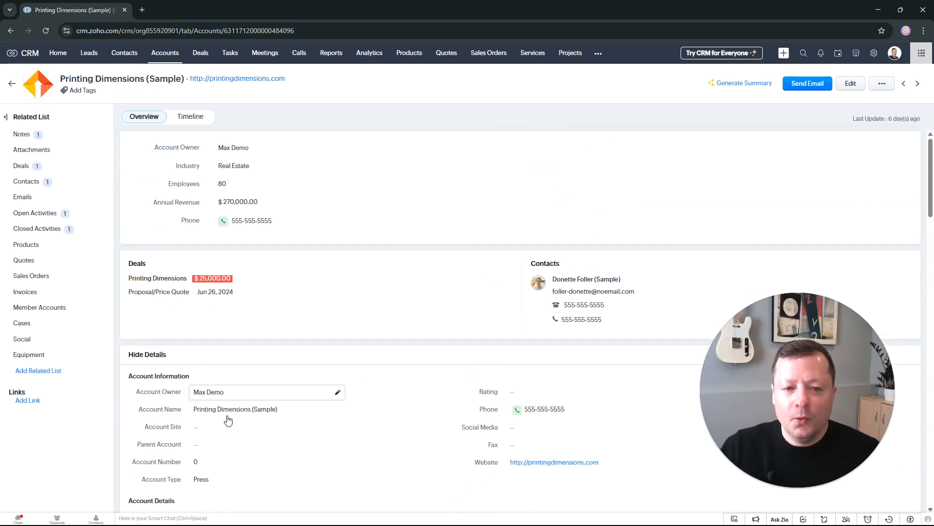
Step: Go to the Accounts module's settings, look over its Standard layout and return to the layout list
left_click(874, 53)
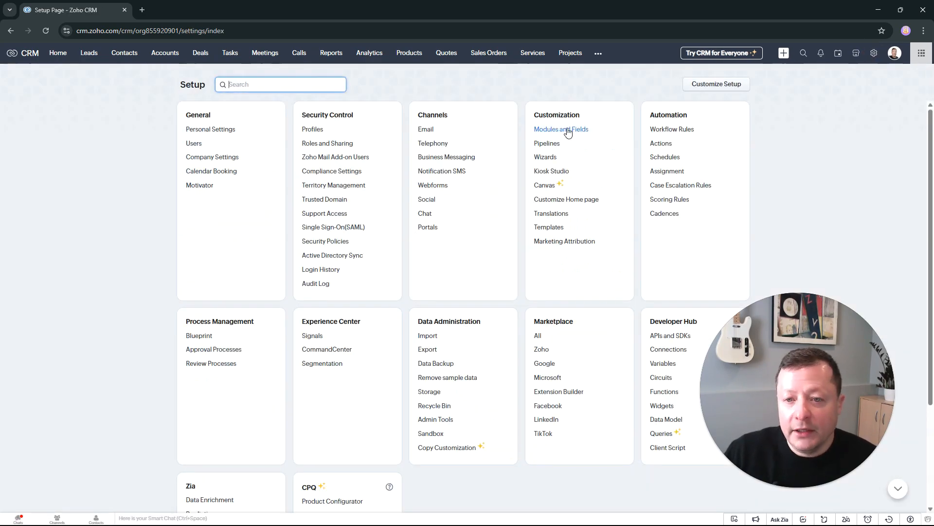
left_click(562, 129)
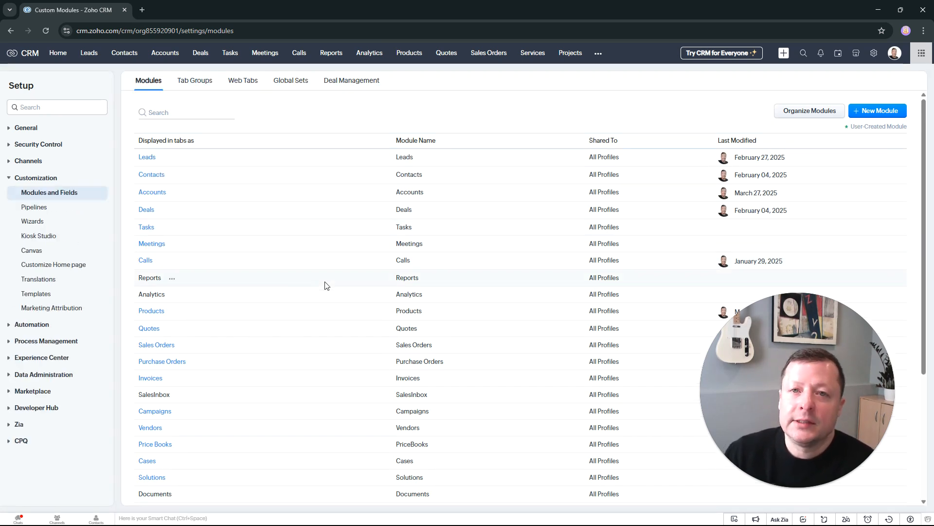
left_click(154, 192)
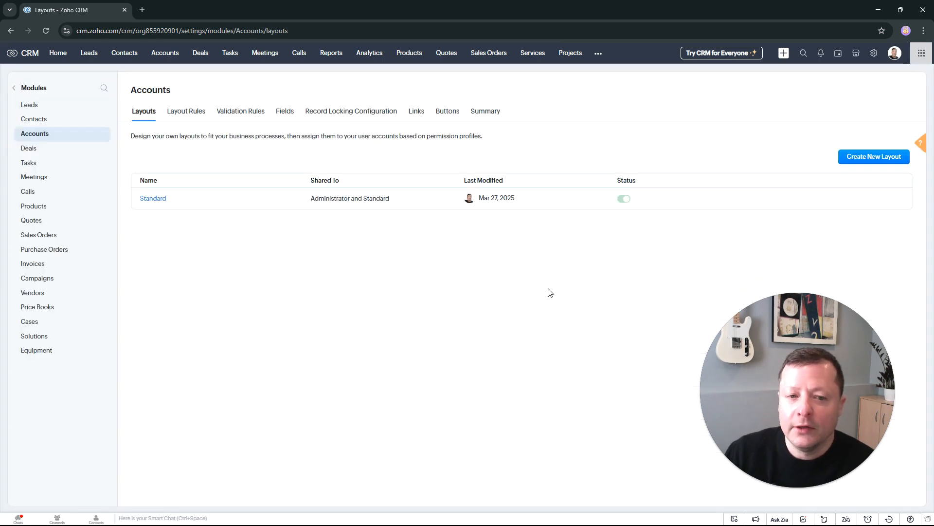
left_click(156, 199)
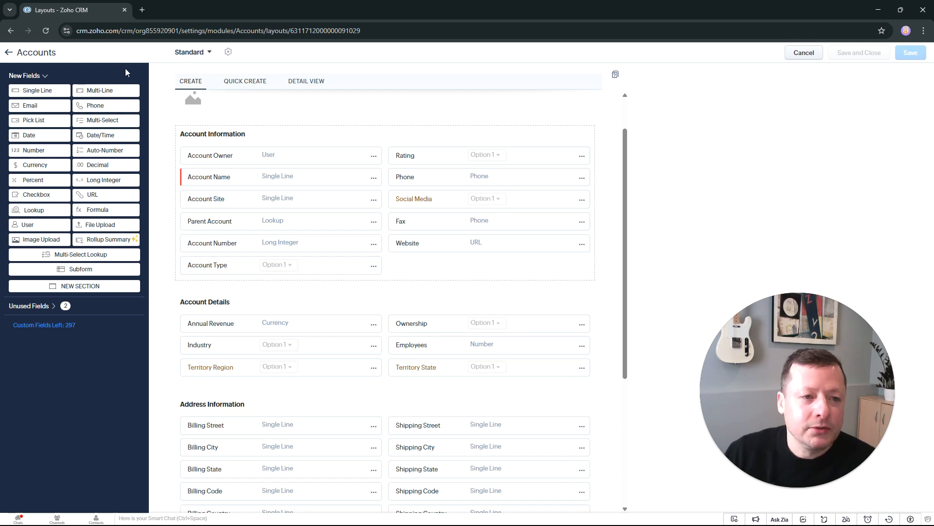
left_click(15, 58)
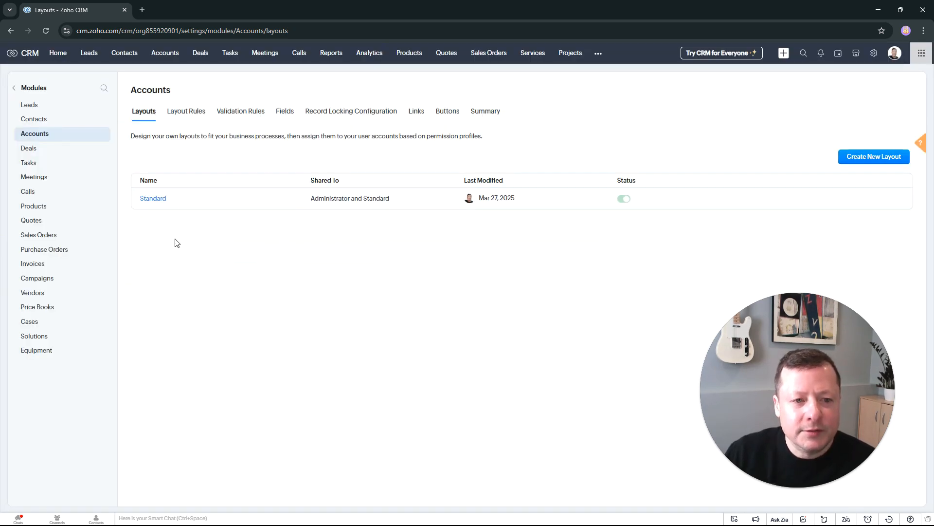
Step: Create an Accounts layout rule named "Show Customer Fields" with primary field Account Type and the condition "is Customer"
left_click(187, 112)
left_click(856, 161)
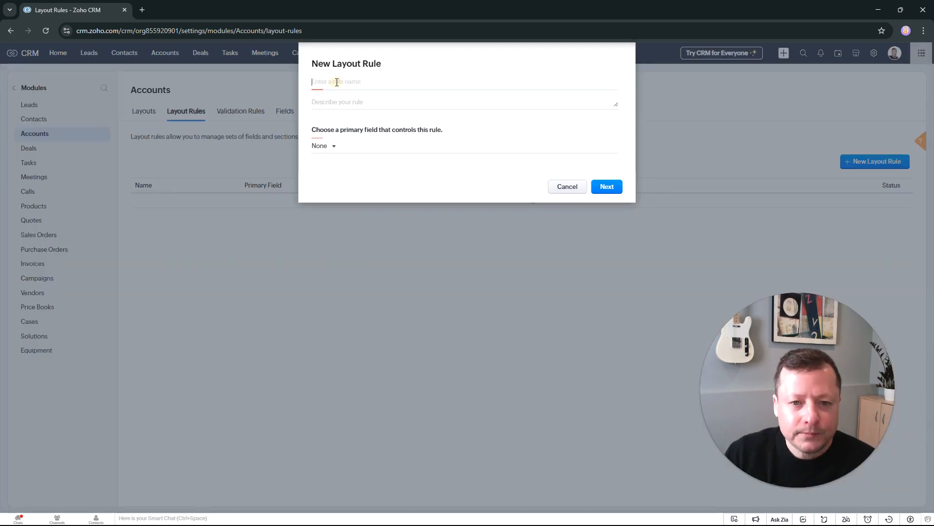
type("Show Customer Fields")
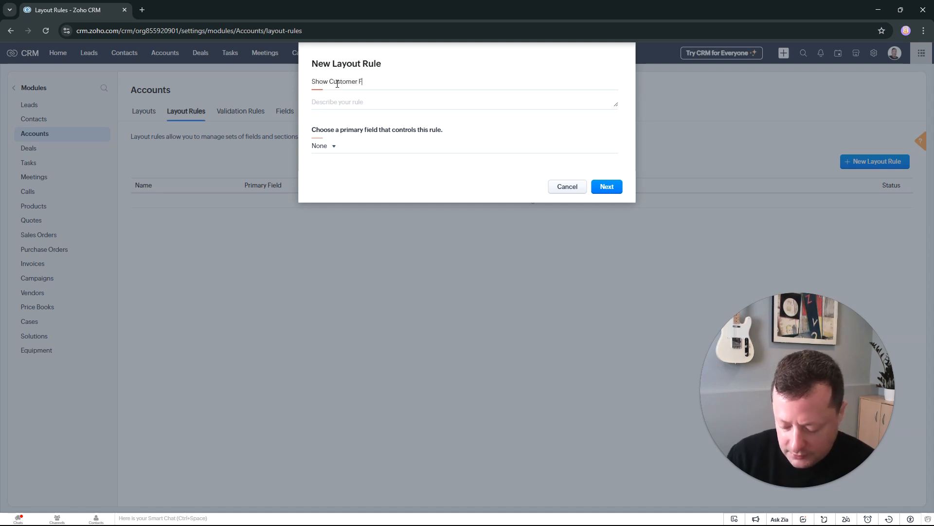
left_click(322, 146)
left_click(363, 223)
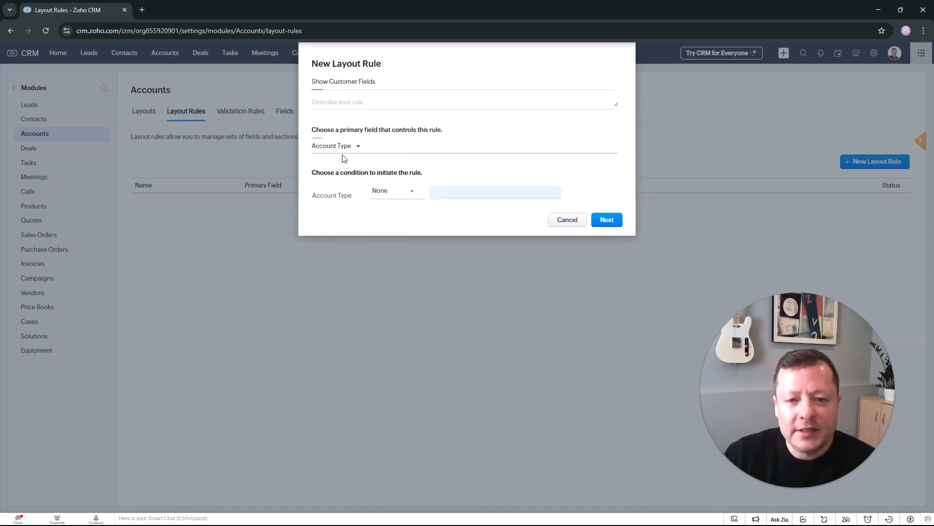
left_click(391, 195)
left_click(385, 219)
left_click(448, 194)
left_click(448, 229)
left_click(591, 263)
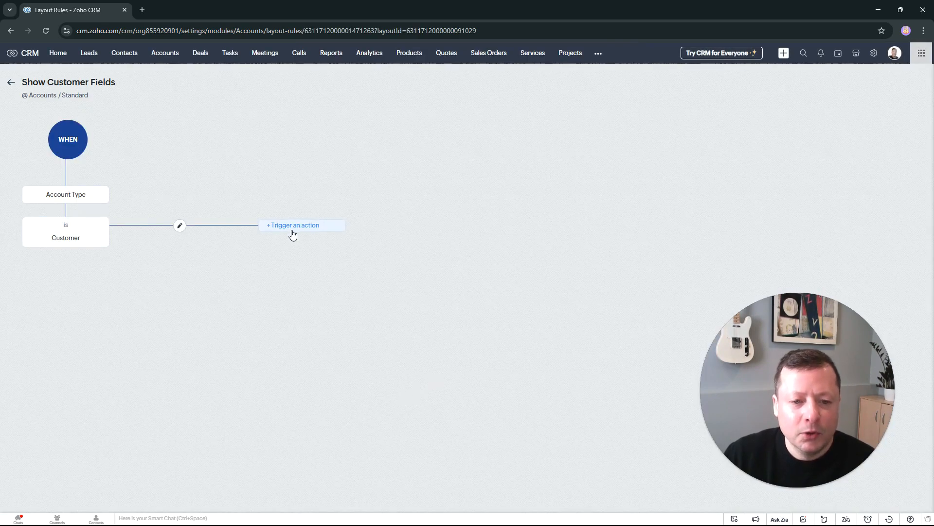
Step: Add a Show Sections action for the Account Details section to the customer condition, save it and leave the rule
left_click(295, 226)
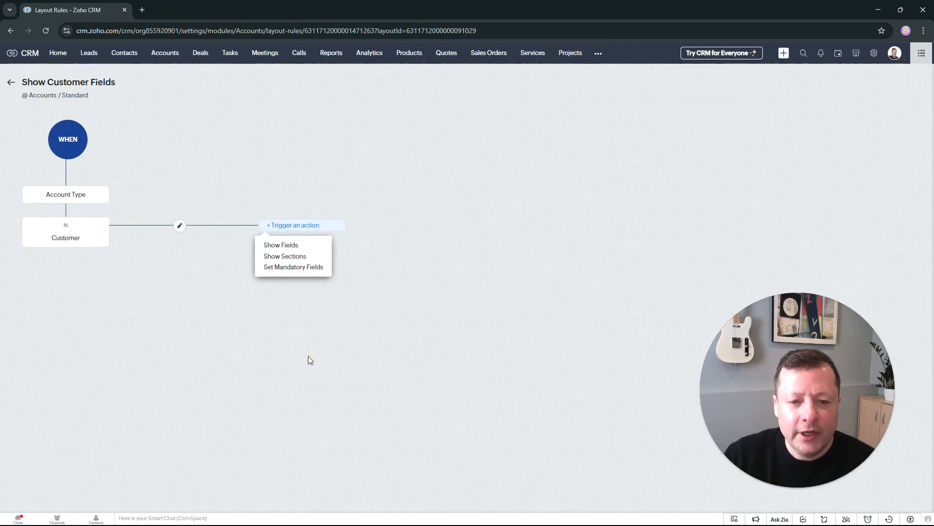
left_click(287, 257)
left_click(634, 136)
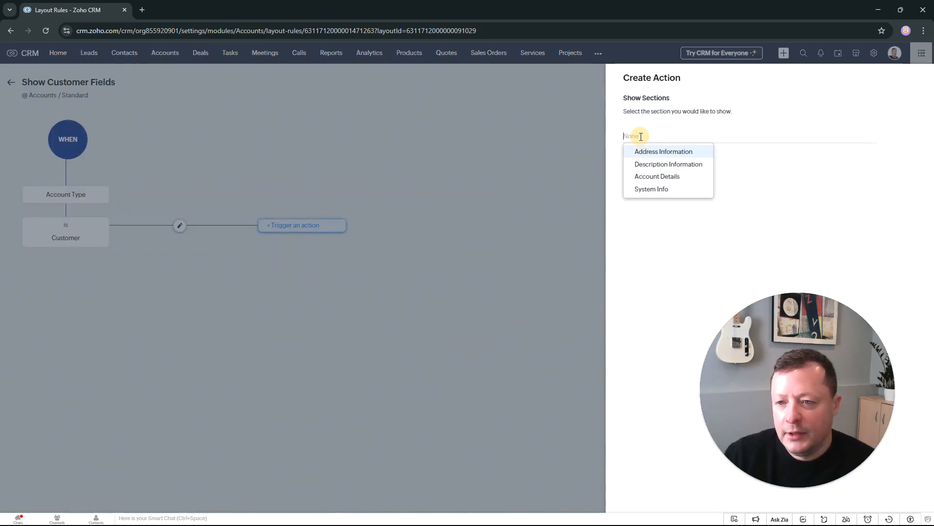
left_click(670, 177)
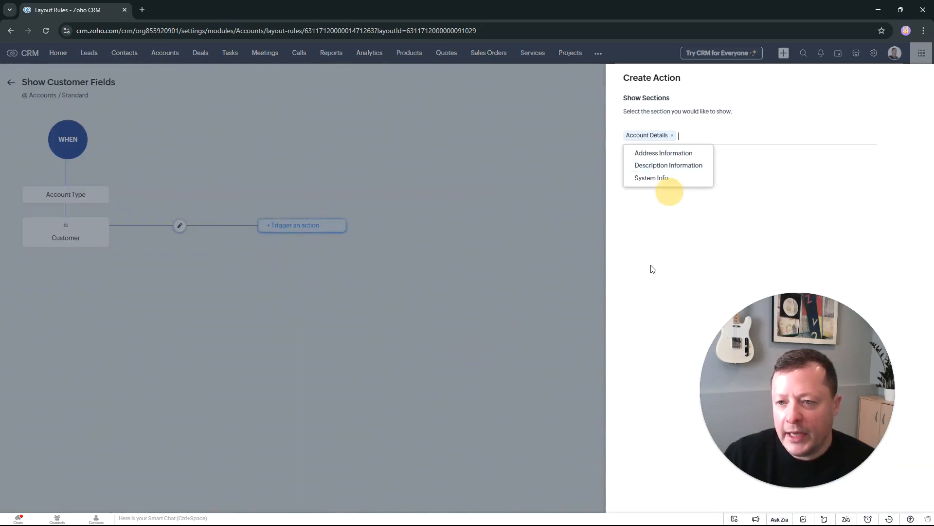
left_click(642, 231)
left_click(639, 179)
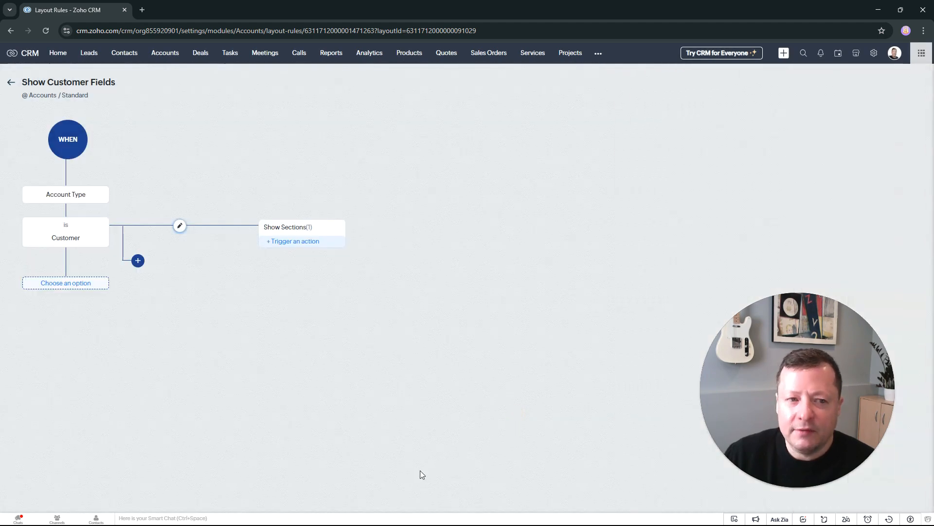
left_click(10, 82)
Step: Open the Truhlar And Truhlar (Sample) account and set its Account Type to Customer
left_click(157, 54)
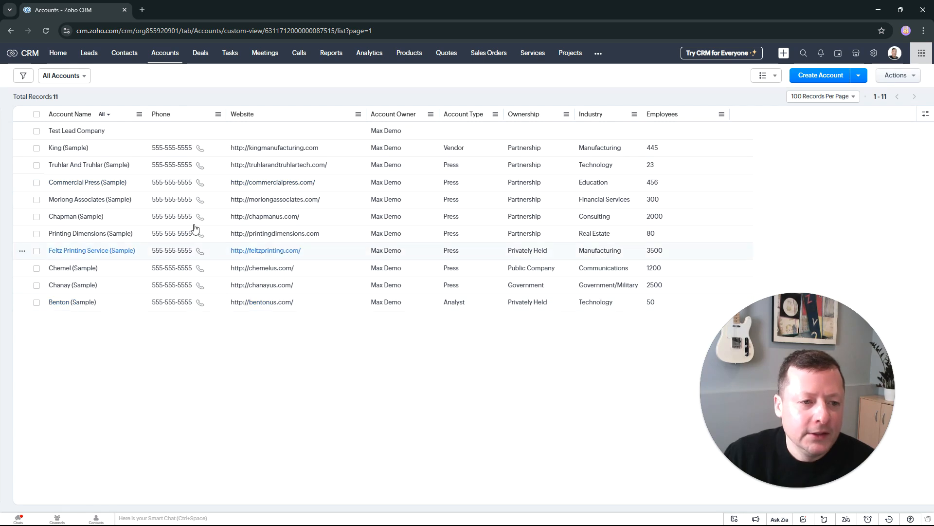
left_click(110, 167)
scroll(431, 432, "down", 2)
scroll(431, 433, "down", 2)
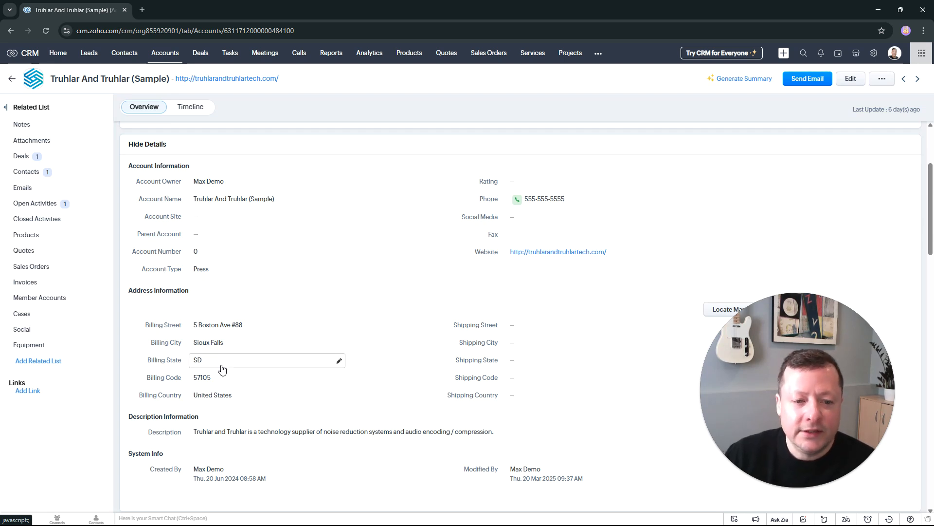
left_click(237, 270)
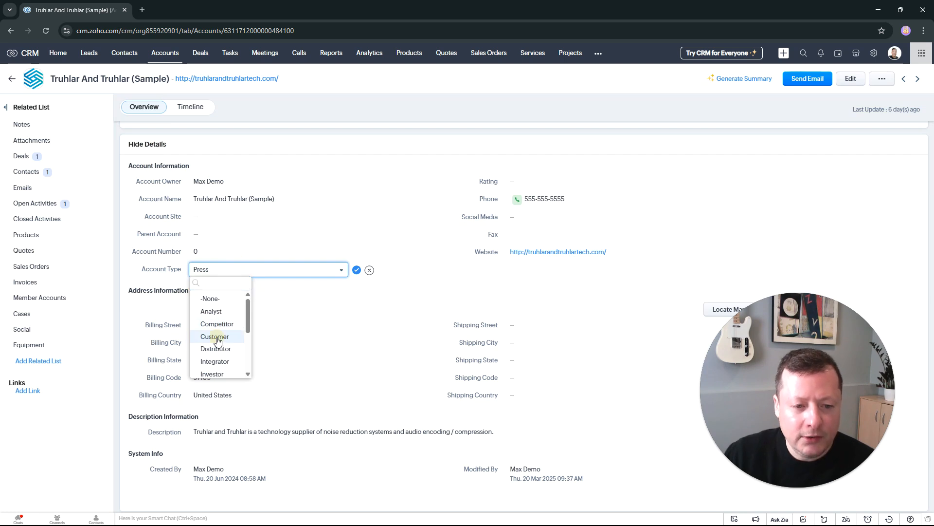
left_click(216, 338)
left_click(358, 270)
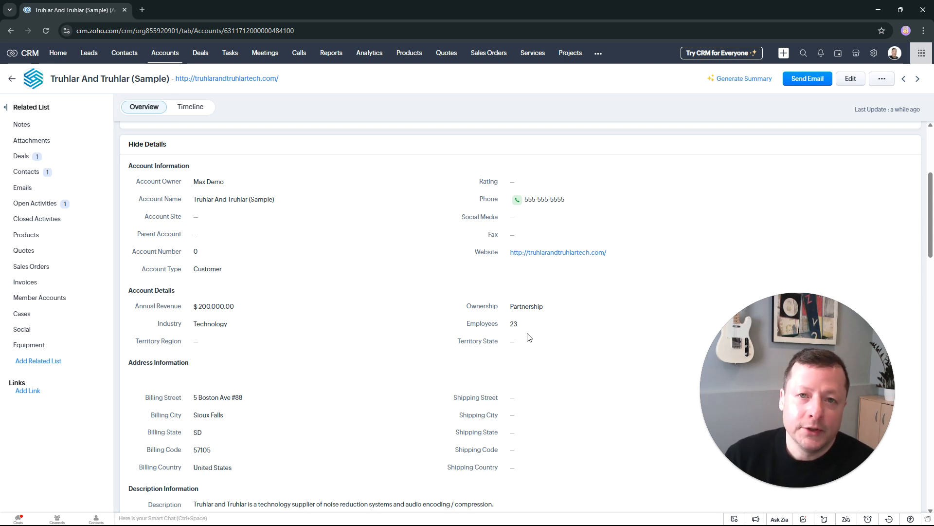
scroll(527, 204, "up", 1)
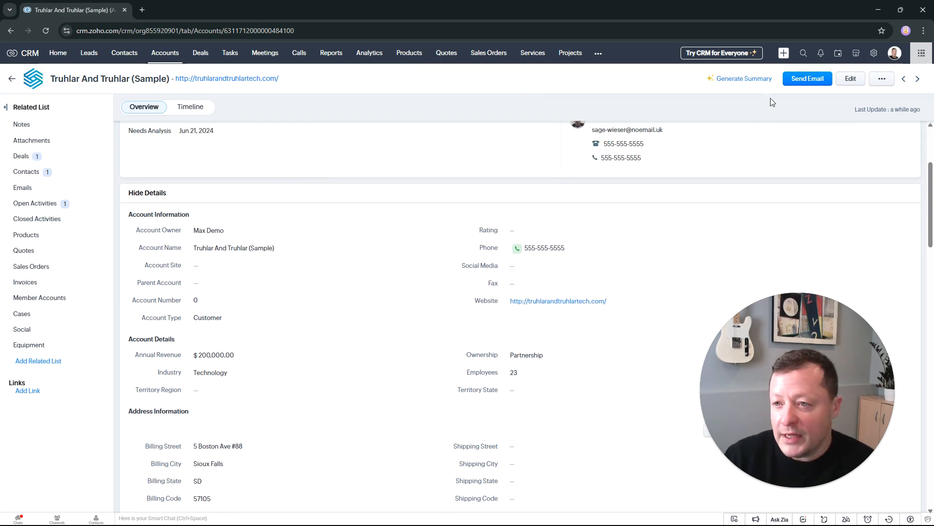
Step: Open the Accounts module's Standard layout in the setup and mark the Phone field as required
left_click(874, 52)
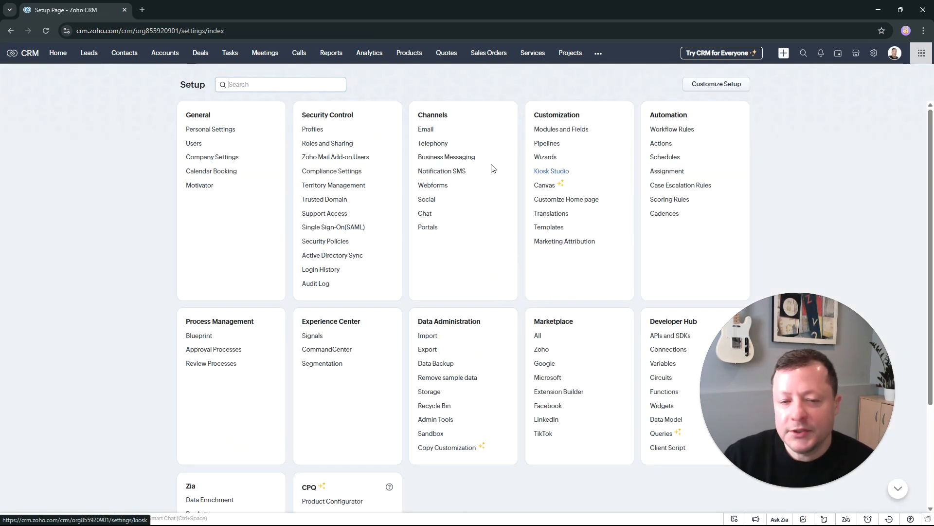
left_click(574, 133)
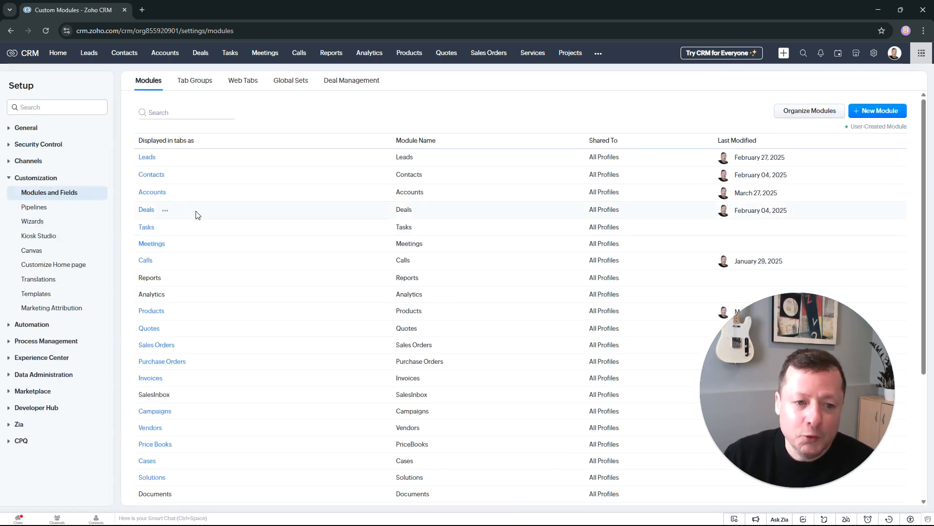
left_click(159, 190)
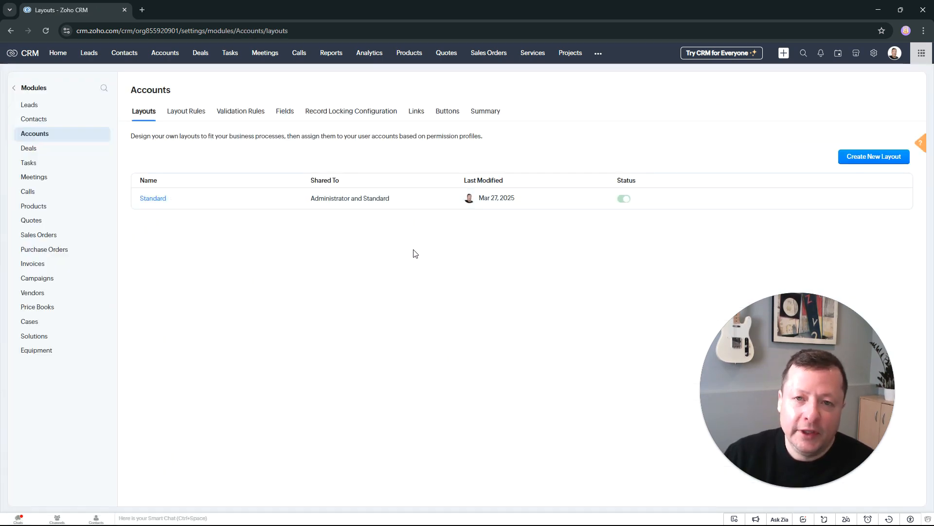
left_click(152, 200)
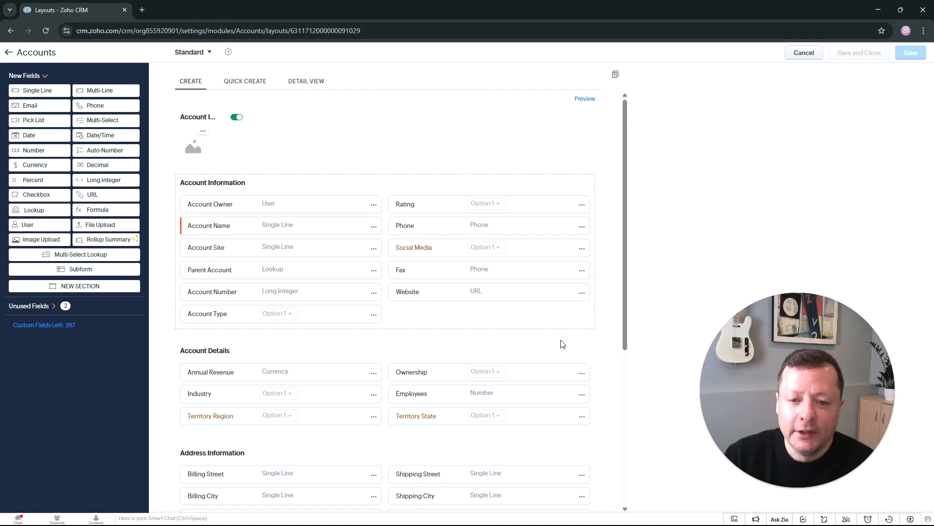
left_click(582, 228)
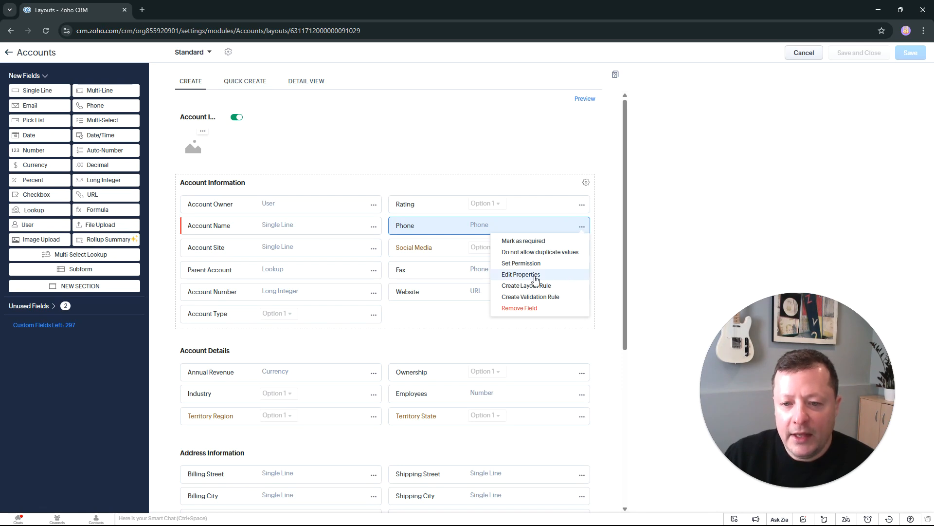
left_click(524, 241)
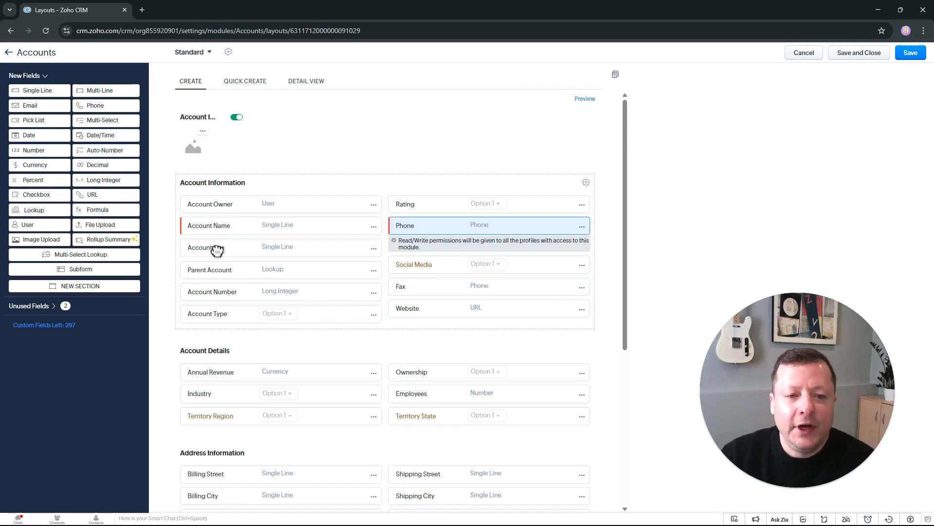
Step: Add a Single Line field named "Category" below Account Type in the Account Information section and save the layout
left_click_drag(38, 91, 212, 334)
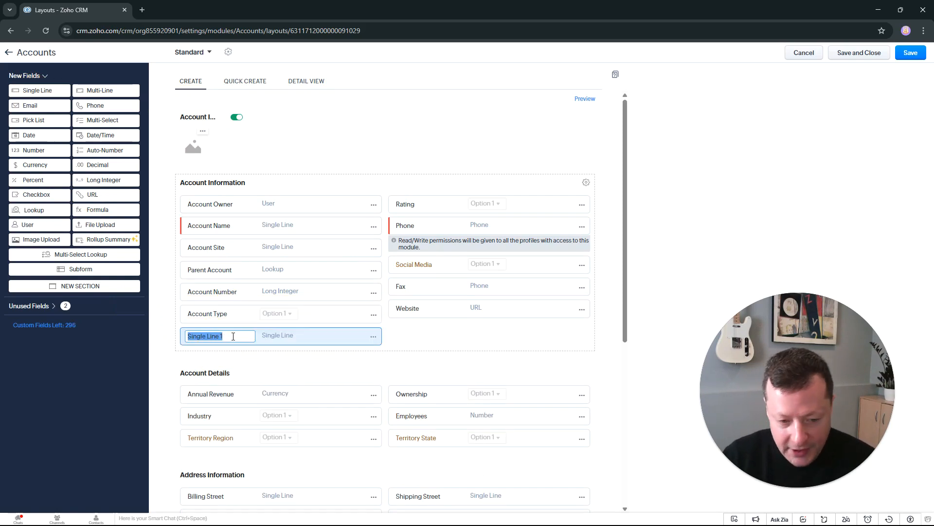
type("Category")
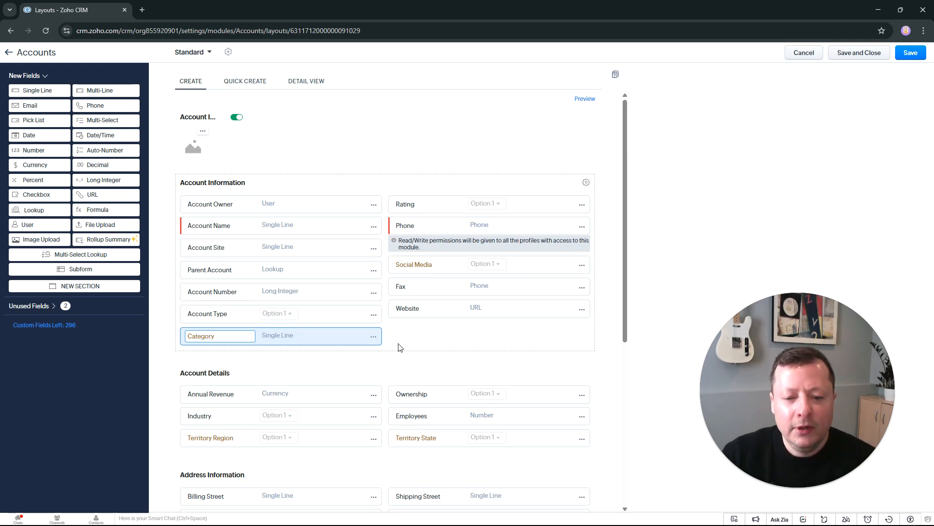
left_click(421, 346)
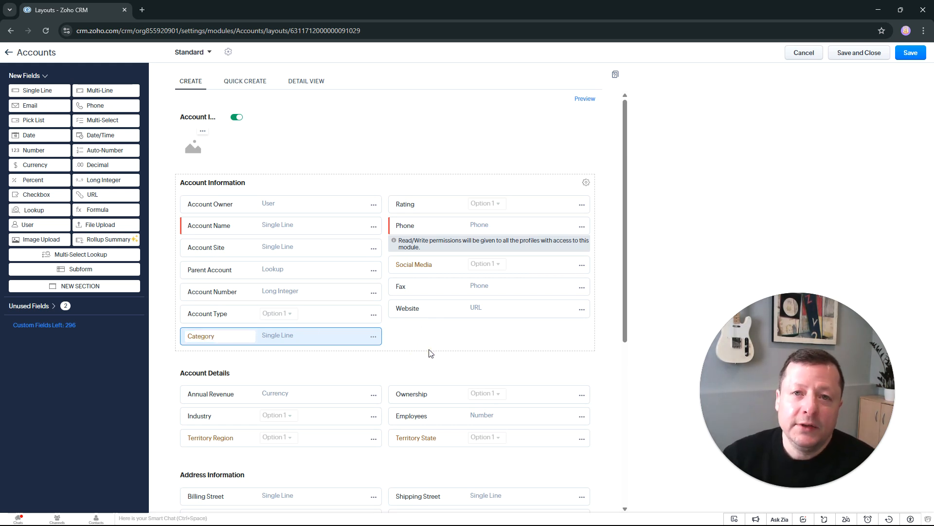
left_click(773, 132)
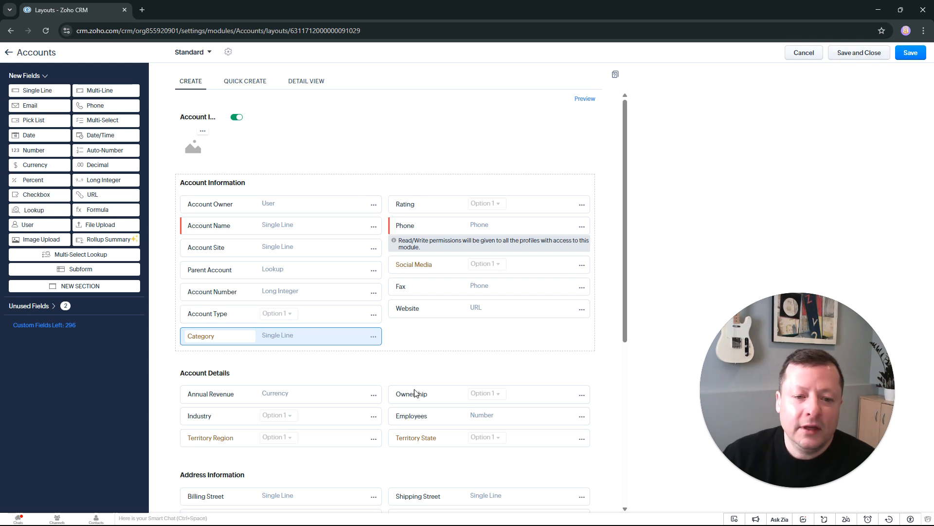
Step: Open the Truhlar And Truhlar (Sample) account and fill its Category field with "jhfbvjsdbvj"
left_click(157, 53)
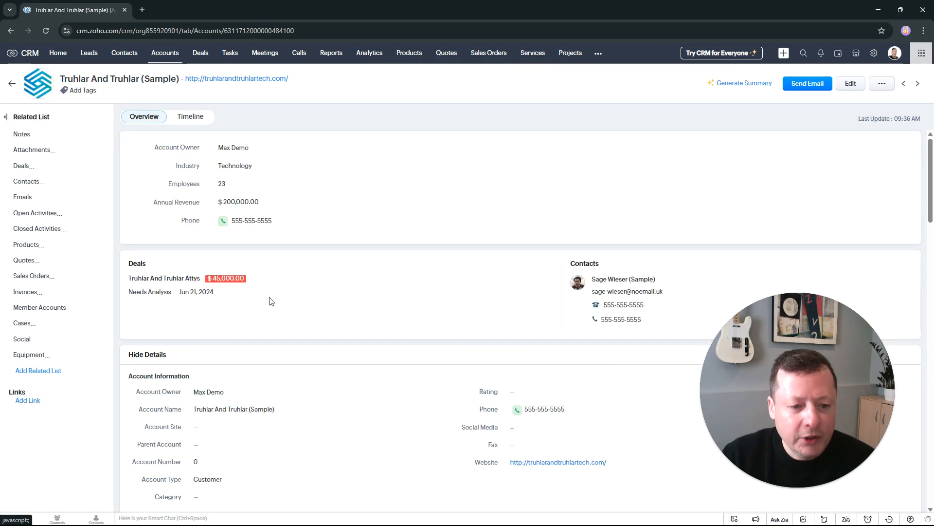
scroll(261, 410, "down", 1)
scroll(261, 412, "down", 2)
left_click(217, 342)
type("jhfbvjsdbvj")
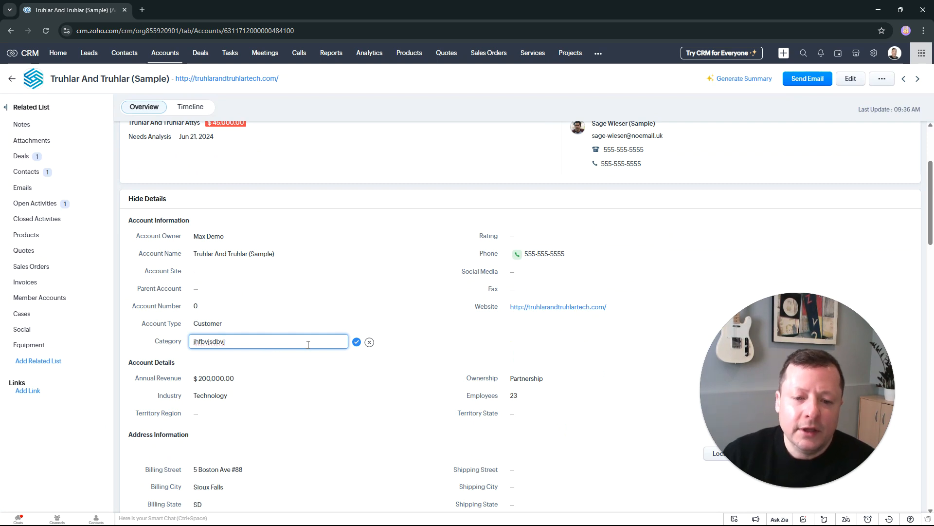
left_click(356, 342)
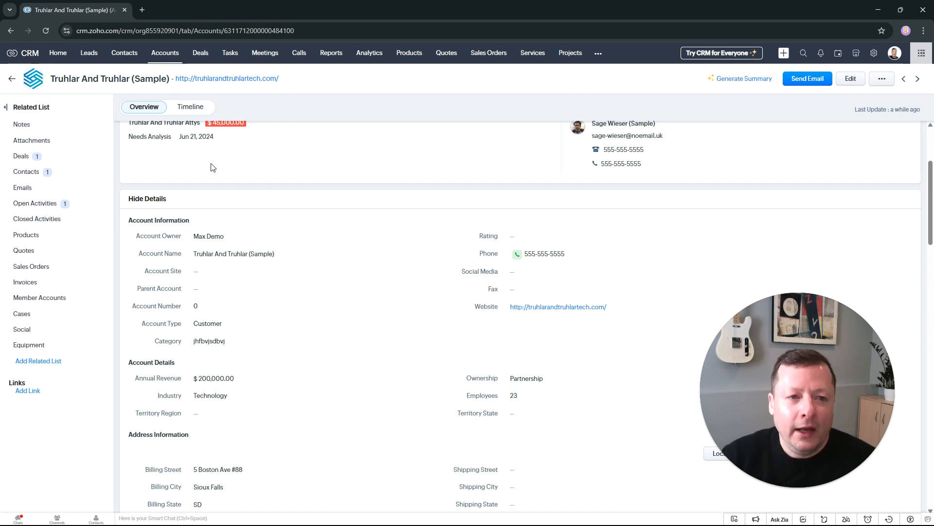
Step: Reopen the Accounts module's Standard layout and remove the Category field from it
left_click(874, 53)
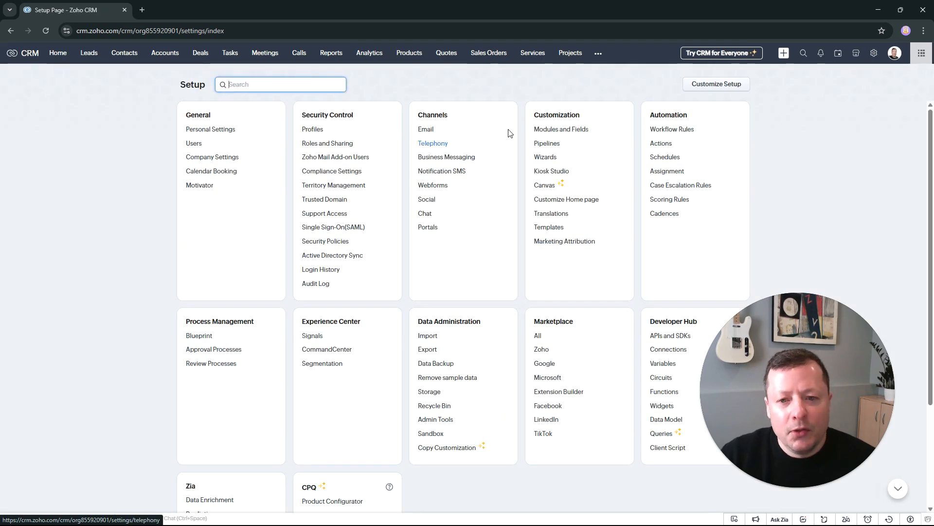
left_click(561, 129)
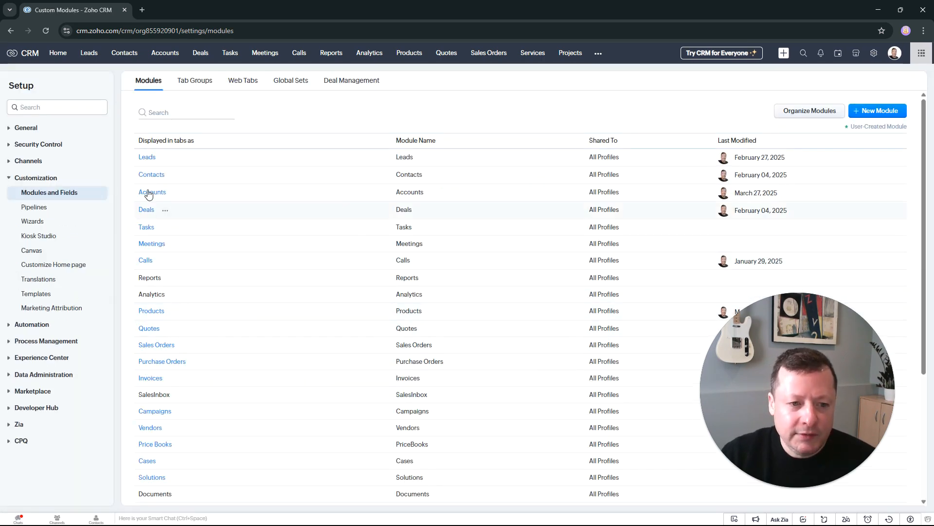
mouse_move(161, 194)
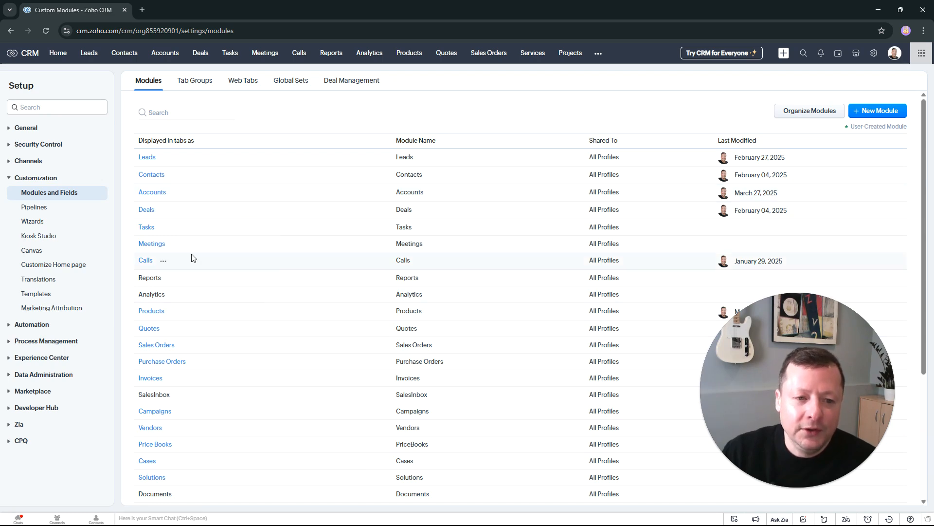
left_click(152, 192)
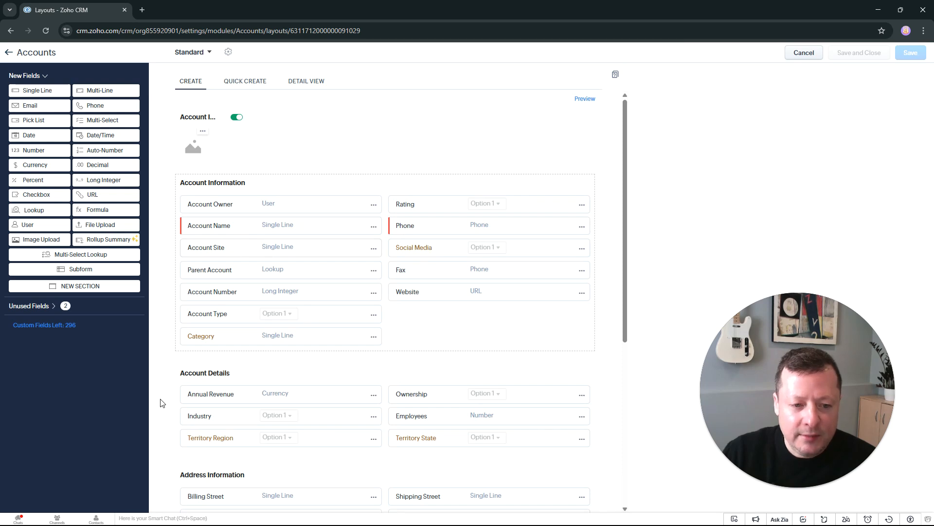
left_click(374, 336)
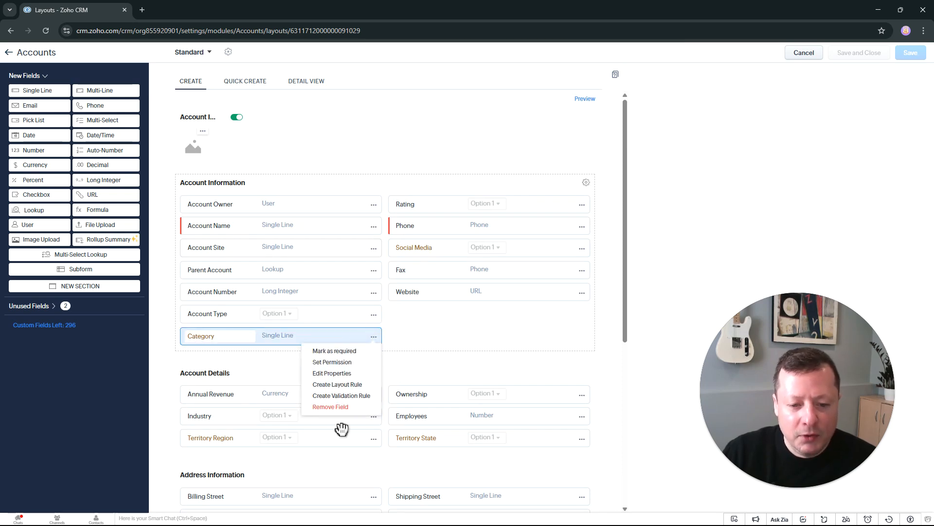
left_click(336, 407)
left_click(559, 315)
Step: Permanently delete the Category field from the unused fields
left_click(78, 307)
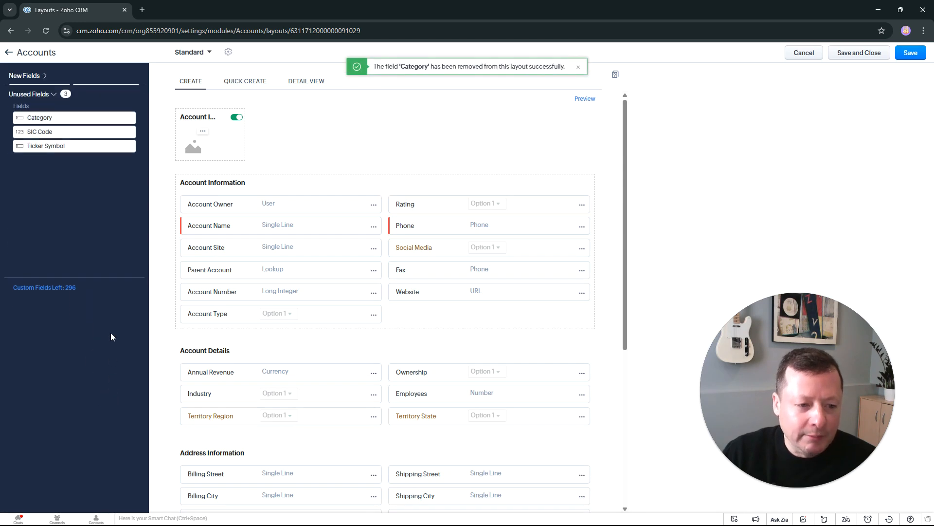
left_click(128, 117)
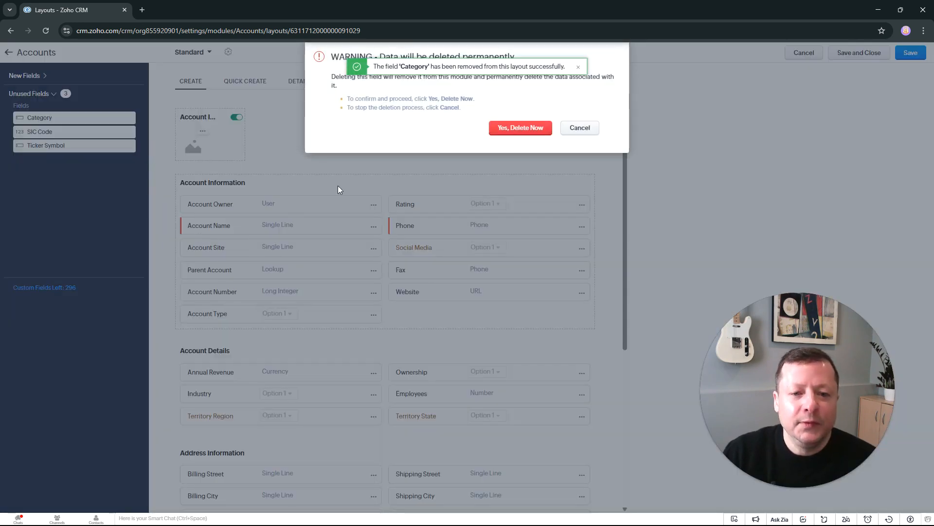
left_click(506, 129)
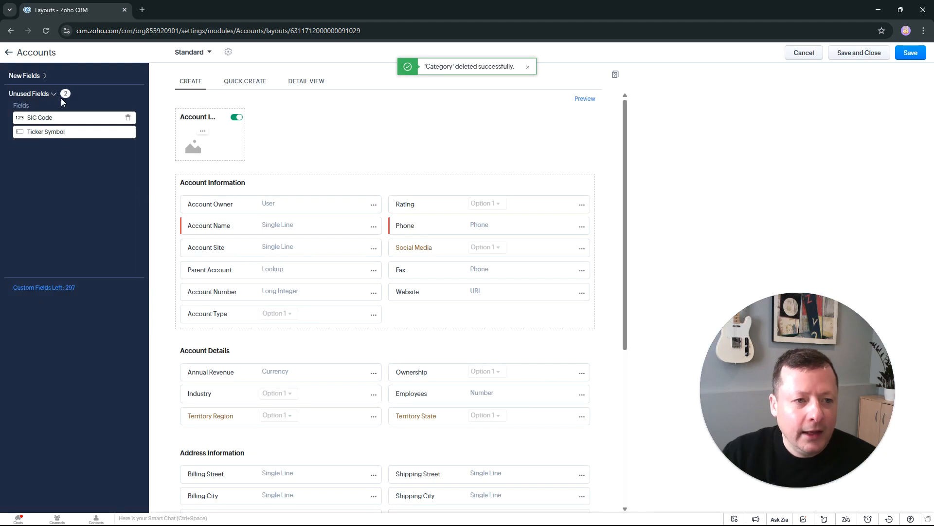
Step: Add a Pick List field below Account Type in the Account Information section and save the layout
left_click(44, 75)
left_click_drag(43, 121, 233, 343)
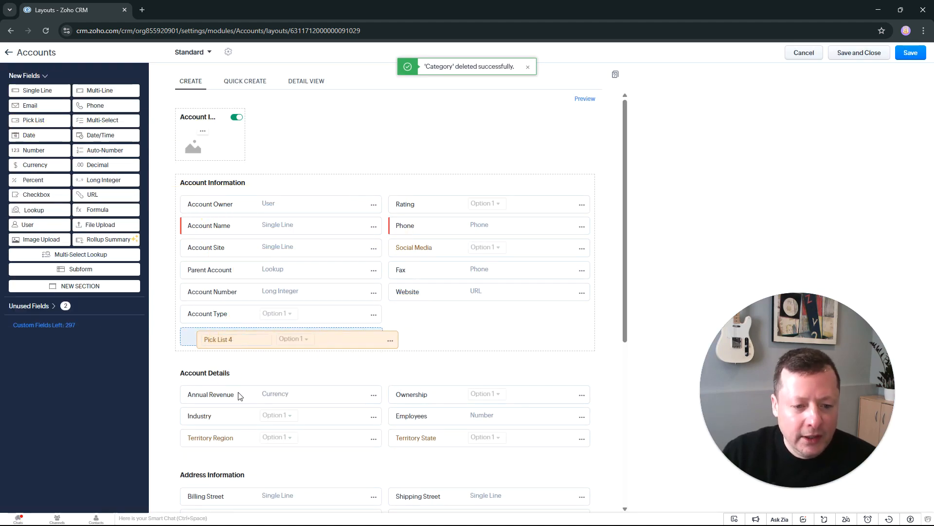
left_click(540, 306)
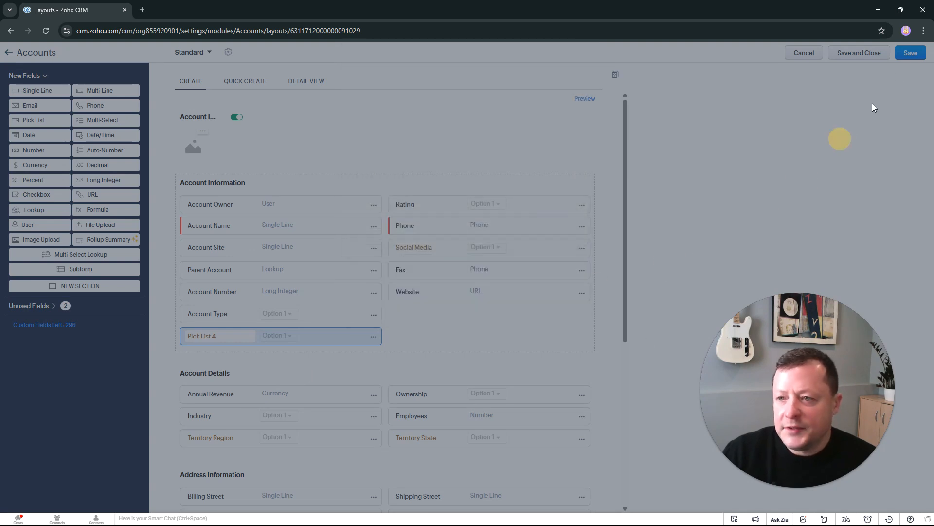
left_click(917, 54)
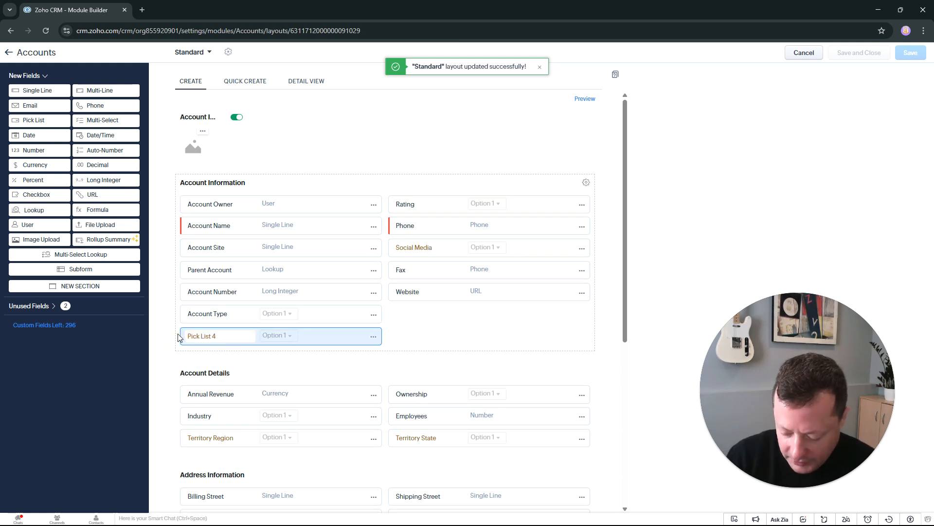
Step: Rename the new pick list field as "Category"
left_click(235, 332)
type("Category")
left_click(410, 343)
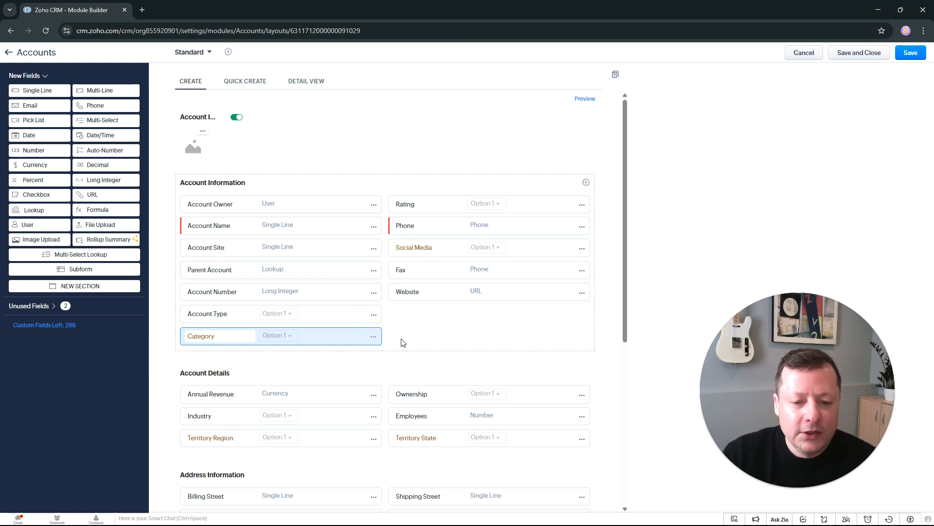
Step: Set the Category pick list's two options to "Great Customer" and "OK Customer"
left_click(374, 337)
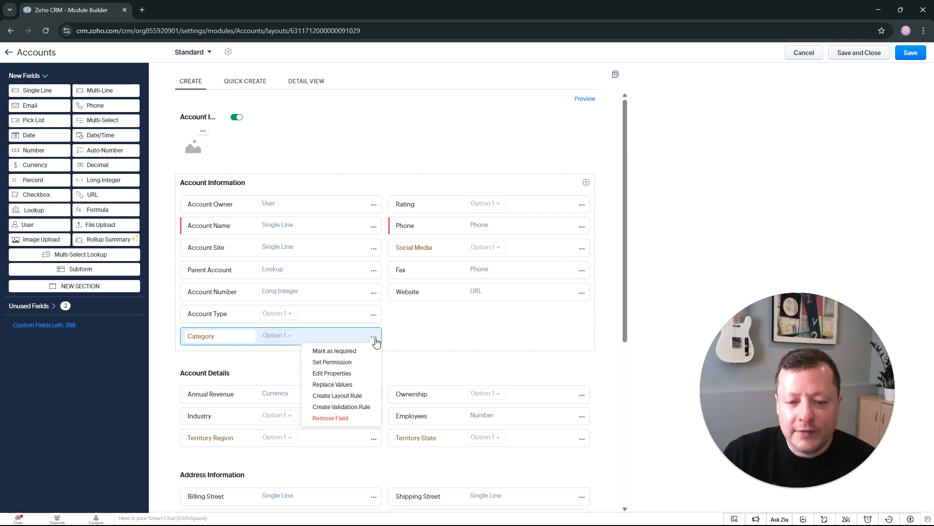
left_click(349, 375)
left_click_drag(416, 160, 370, 161)
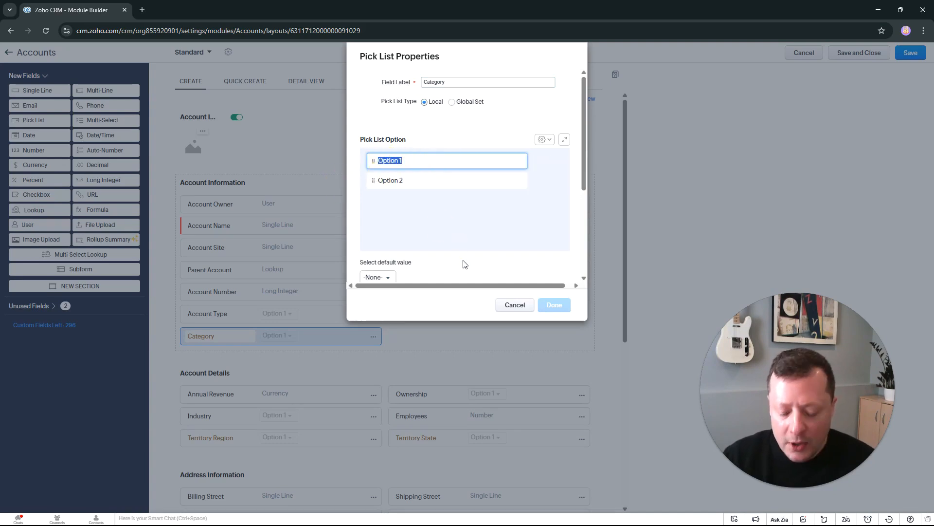
type("Great Customer")
left_click_drag(431, 188, 378, 190)
type("OK")
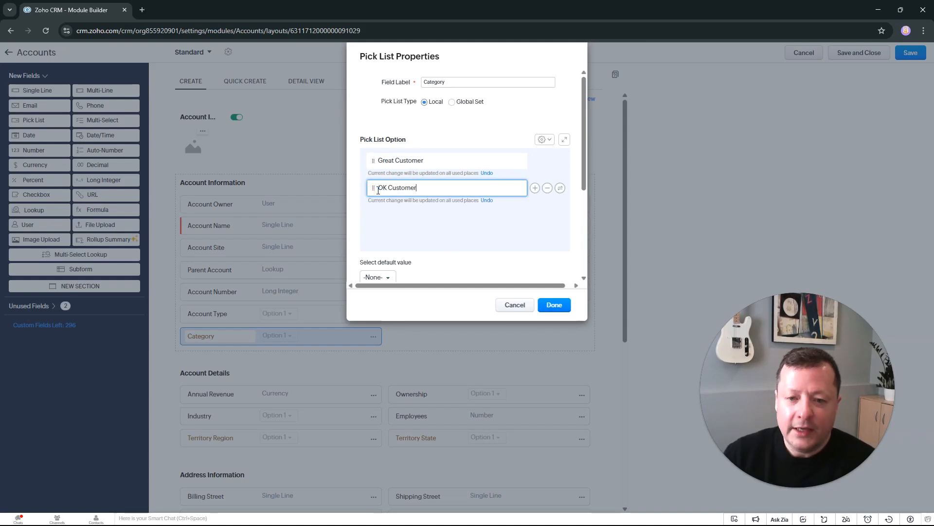
left_click(484, 254)
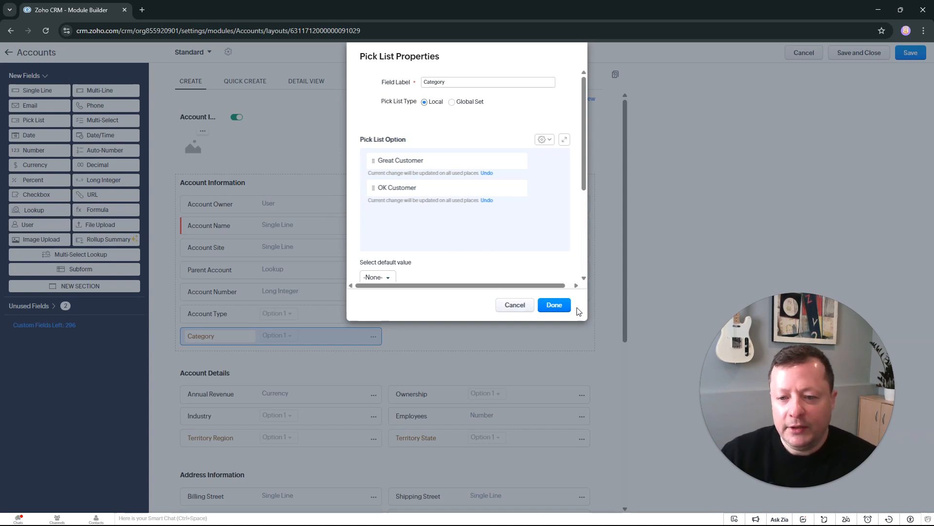
left_click(553, 306)
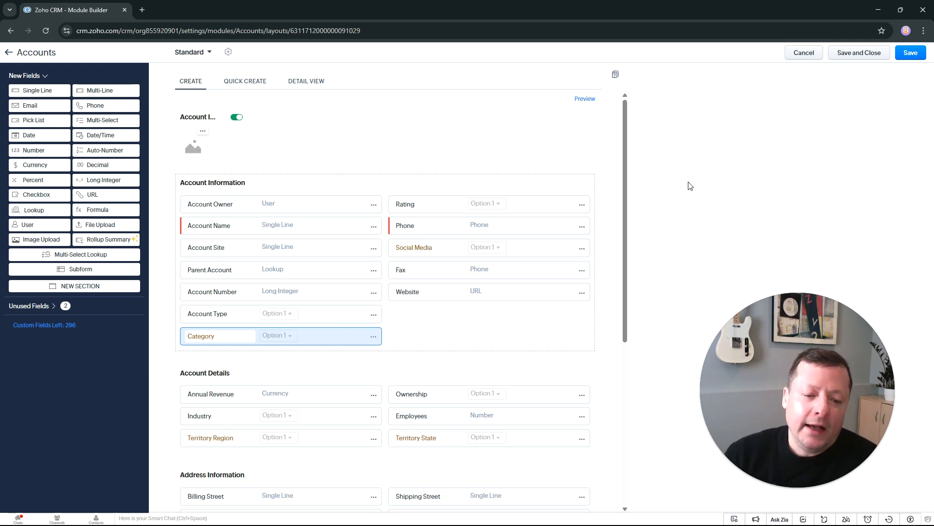
Step: Review the pick list options of the Territory Region and Territory State fields in Account Details without changing them
scroll(594, 229, "down", 2)
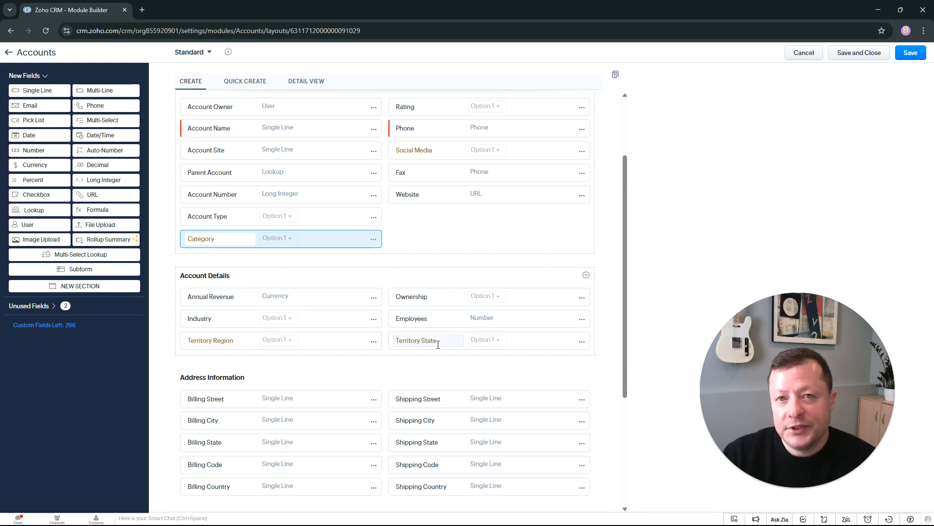
left_click(374, 341)
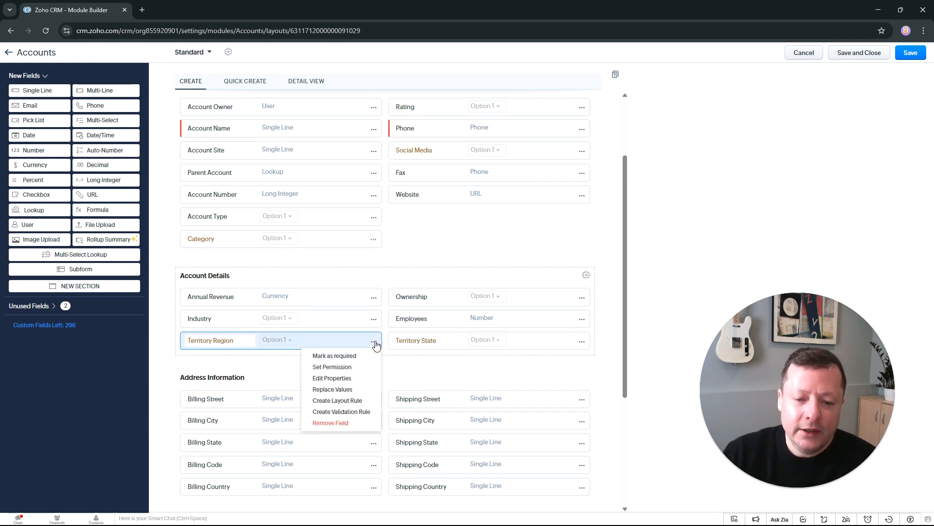
left_click(348, 381)
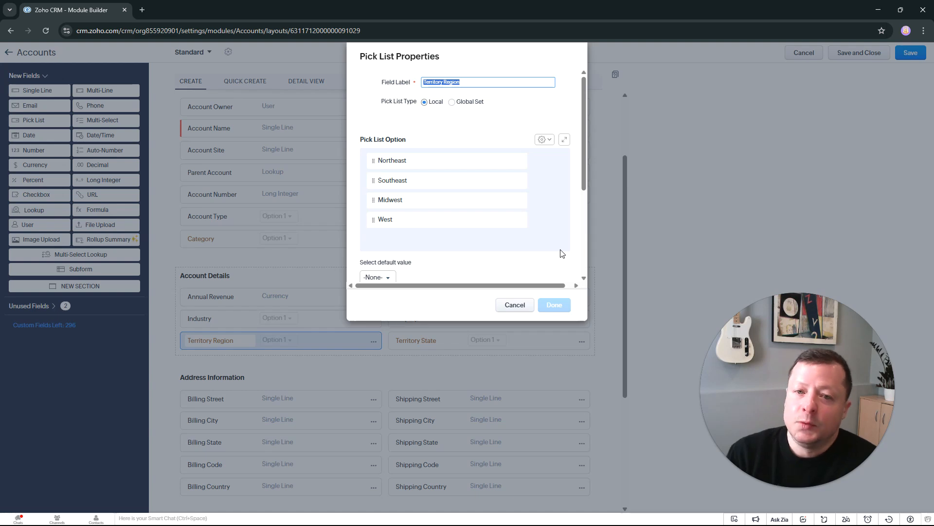
left_click(520, 304)
left_click(582, 342)
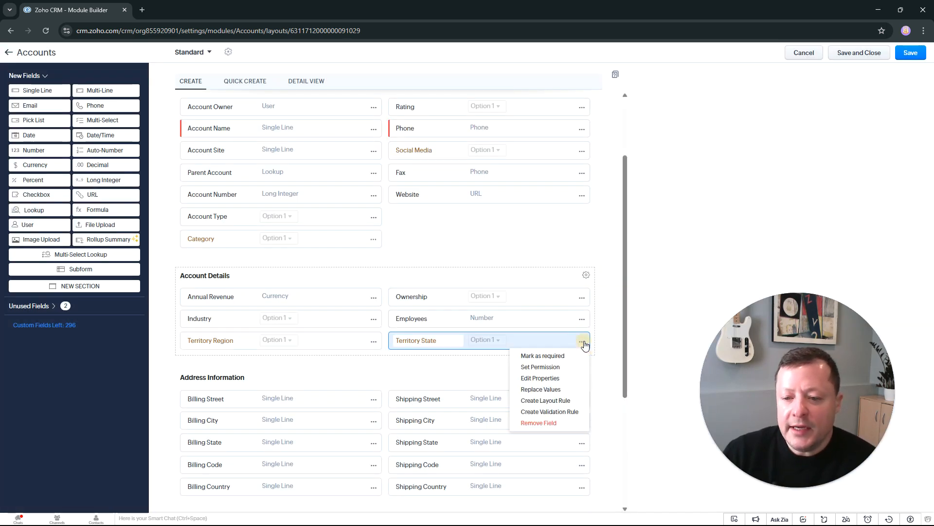
left_click(547, 378)
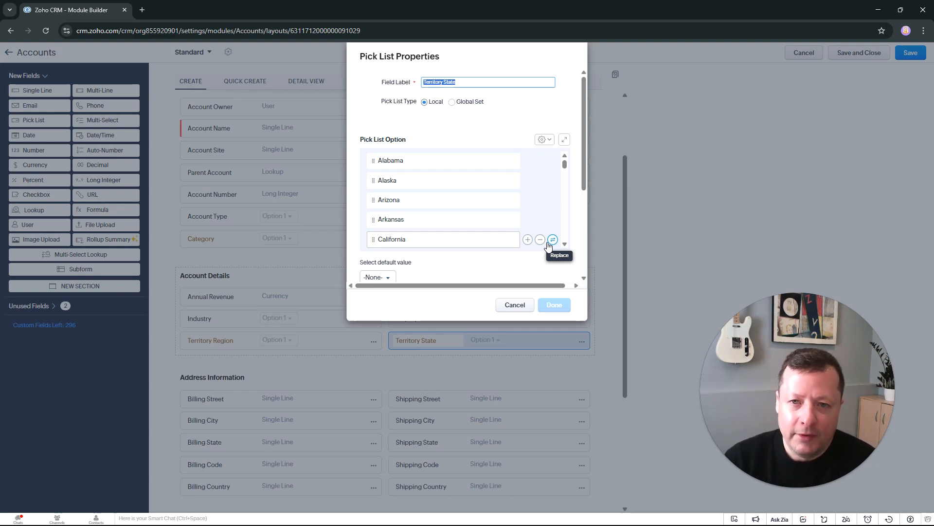
left_click(515, 304)
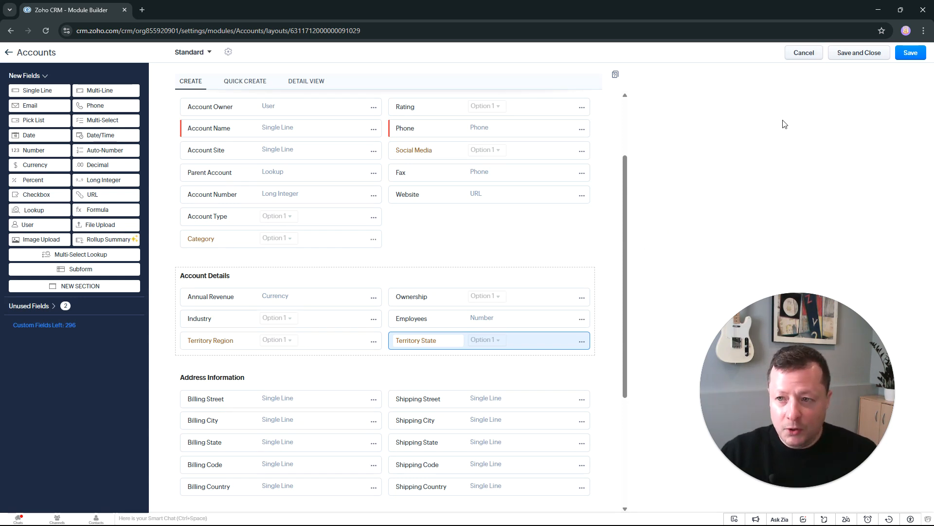
left_click(228, 52)
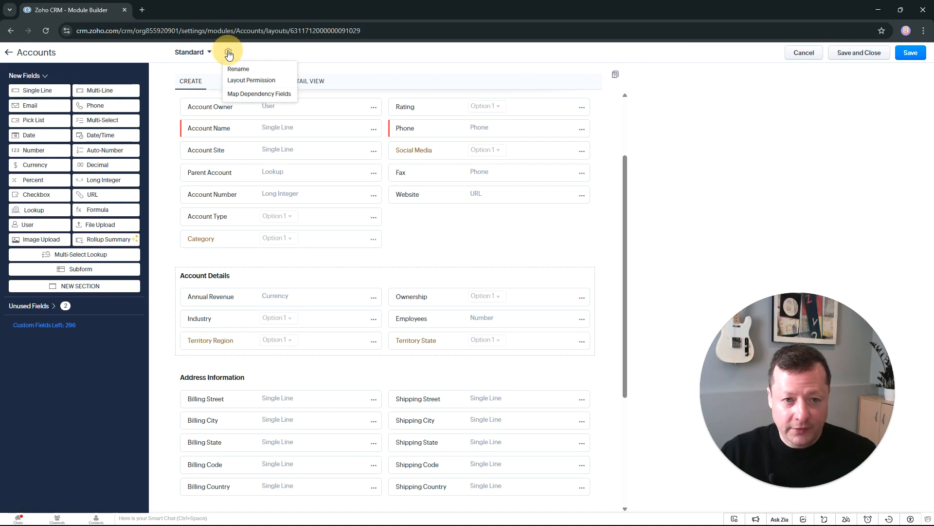
left_click(244, 94)
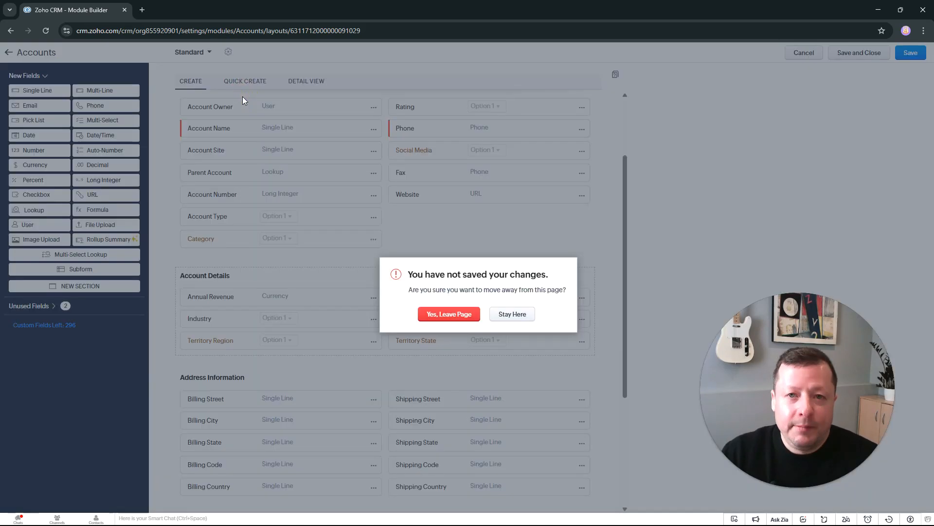
left_click(513, 313)
Step: Save the Standard layout and start a new field dependency mapping for it
left_click(910, 54)
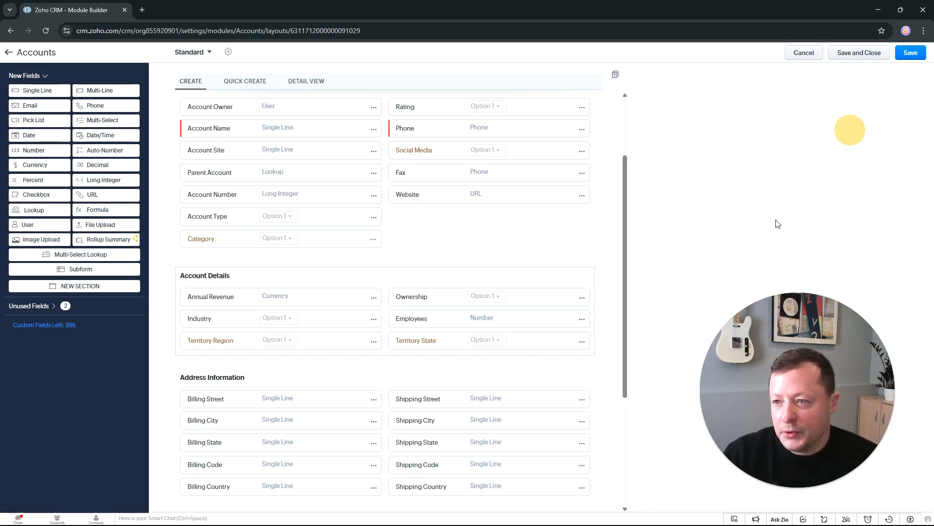
left_click(229, 54)
left_click(251, 94)
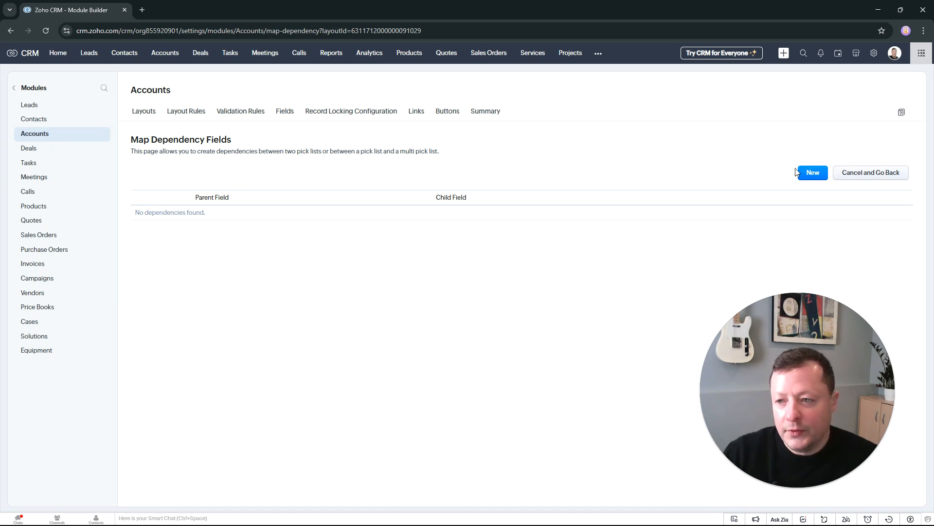
left_click(812, 173)
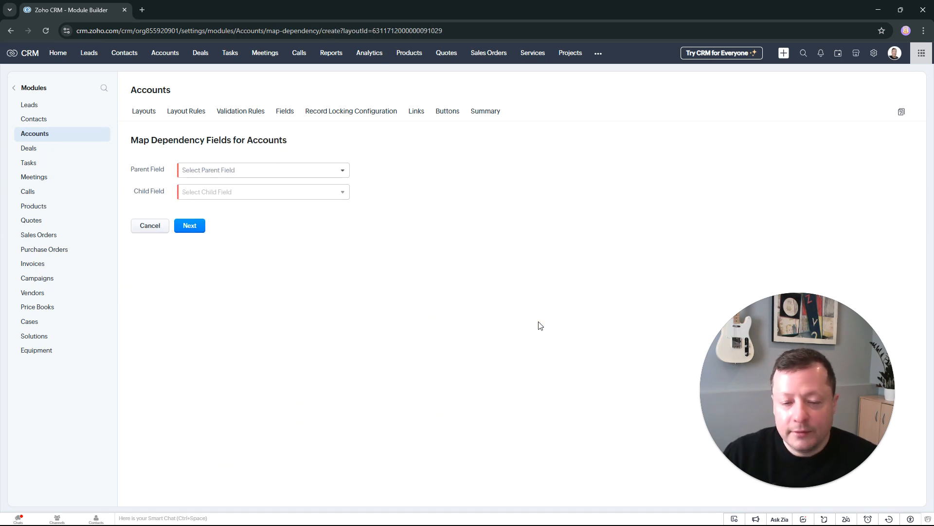
Step: Set Territory Region as the parent field and Territory State as the child field, and proceed to the value mapping
left_click(273, 171)
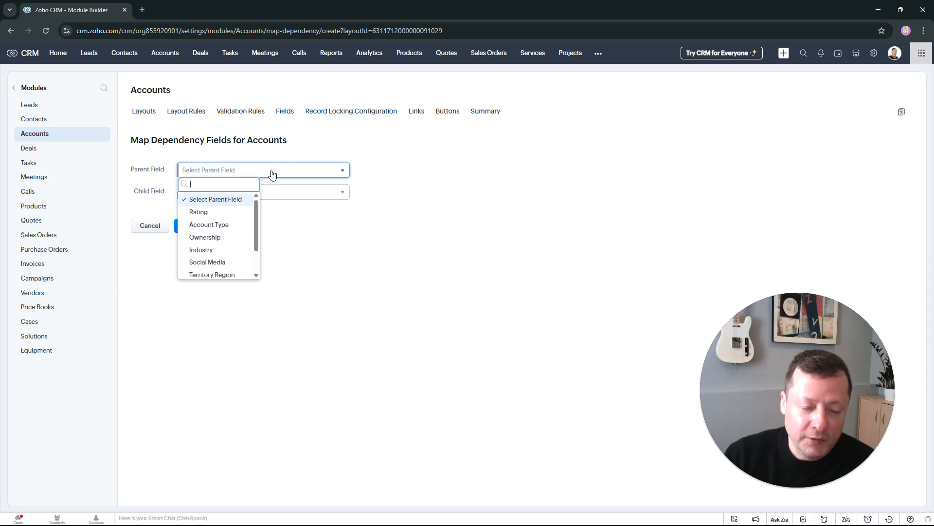
scroll(252, 263, "down", 2)
left_click(247, 251)
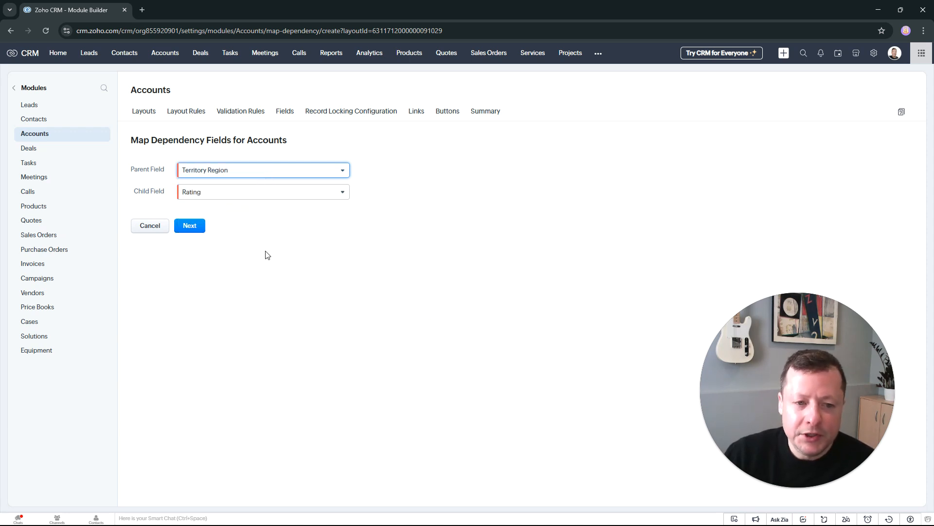
left_click(282, 197)
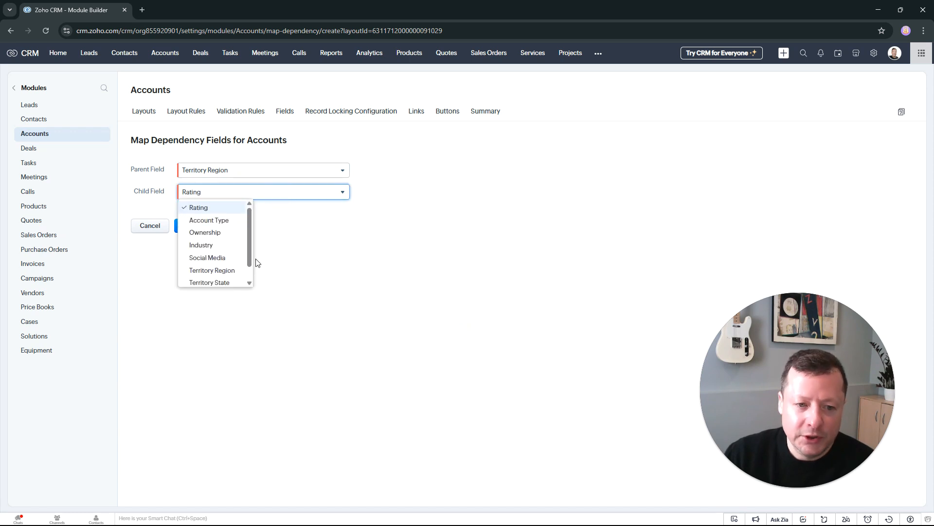
left_click(221, 282)
left_click(195, 229)
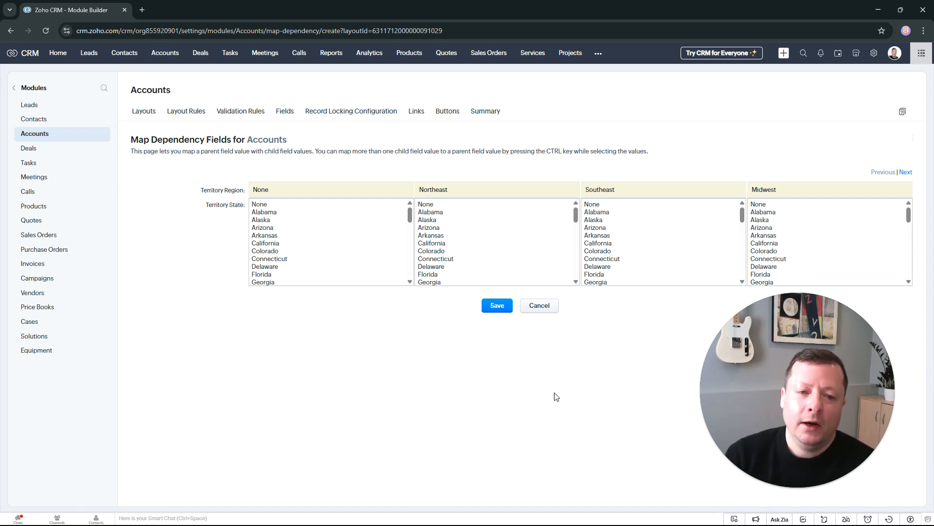
left_click_drag(201, 190, 244, 193)
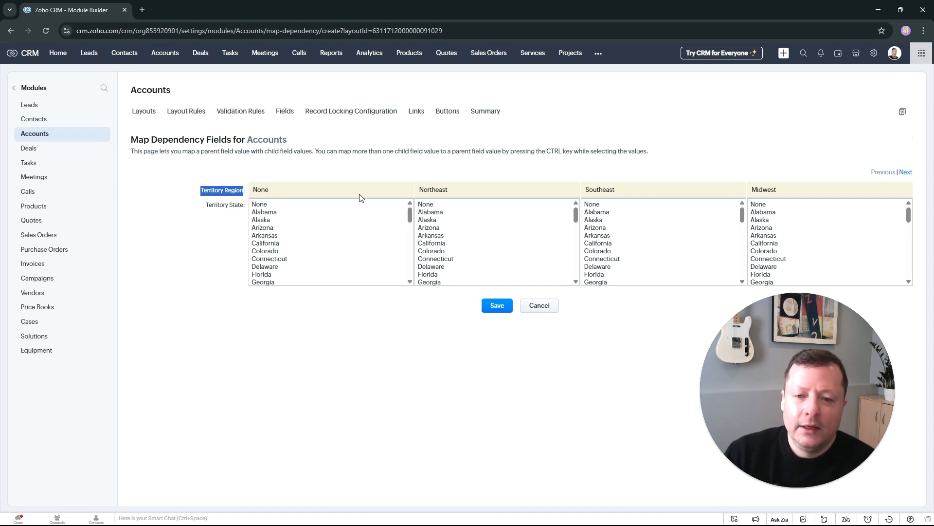
left_click(627, 183)
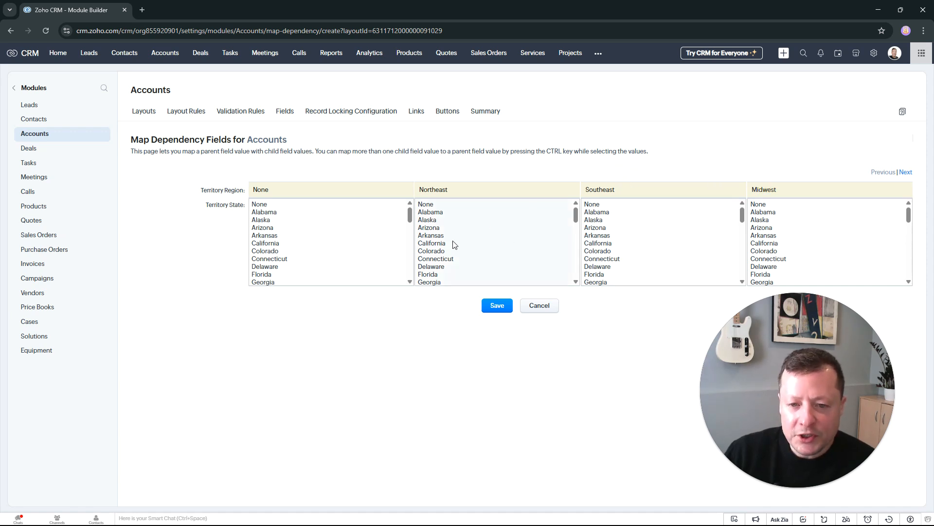
left_click_drag(211, 204, 233, 205)
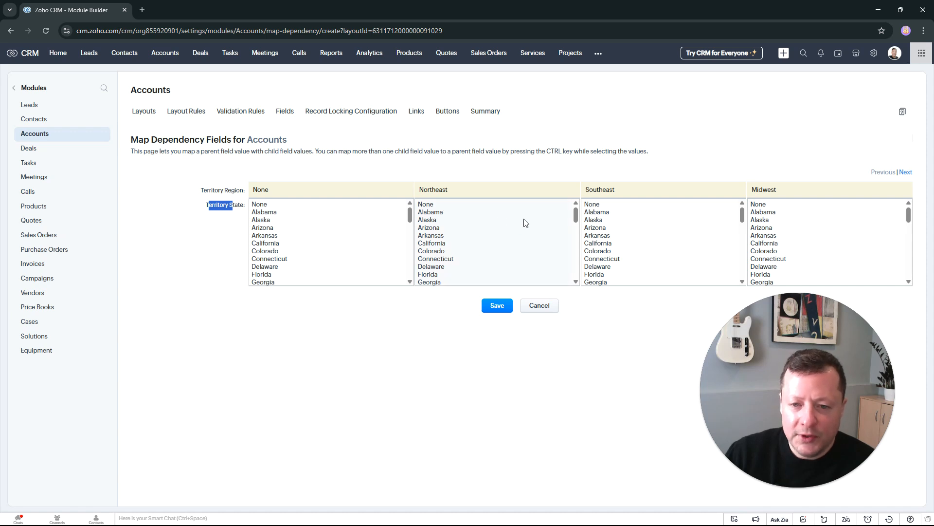
Step: Try to map Connecticut, Maine, New Jersey and New York to the Northeast region
left_click(461, 259)
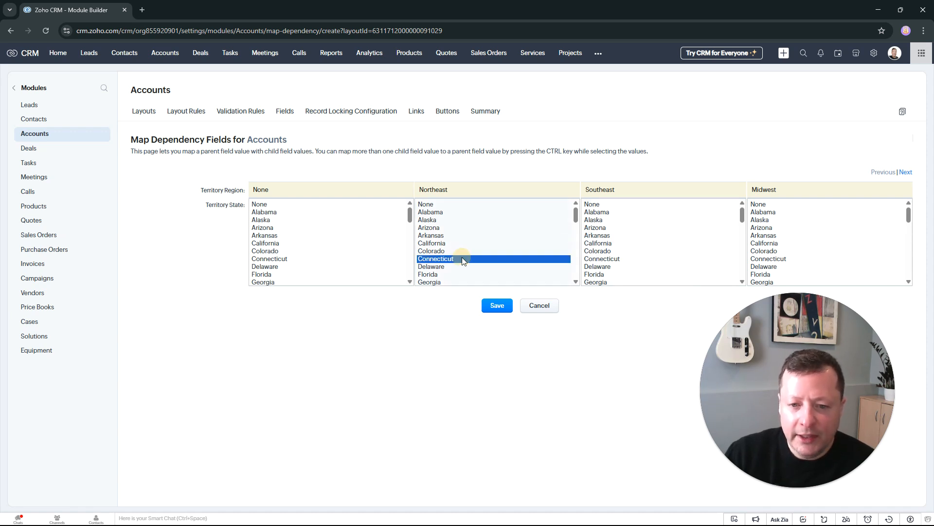
left_click_drag(576, 215, 575, 237)
left_click(500, 249)
left_click(441, 233)
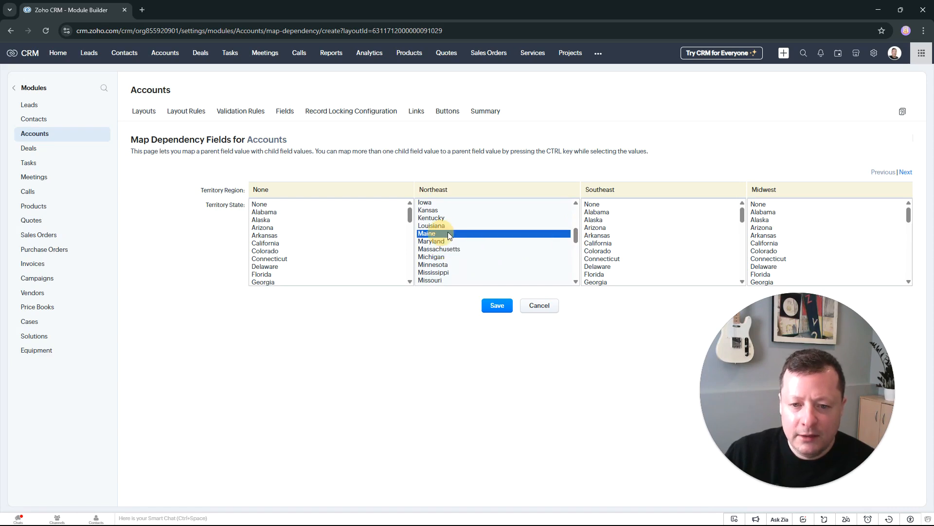
left_click_drag(576, 235, 577, 247)
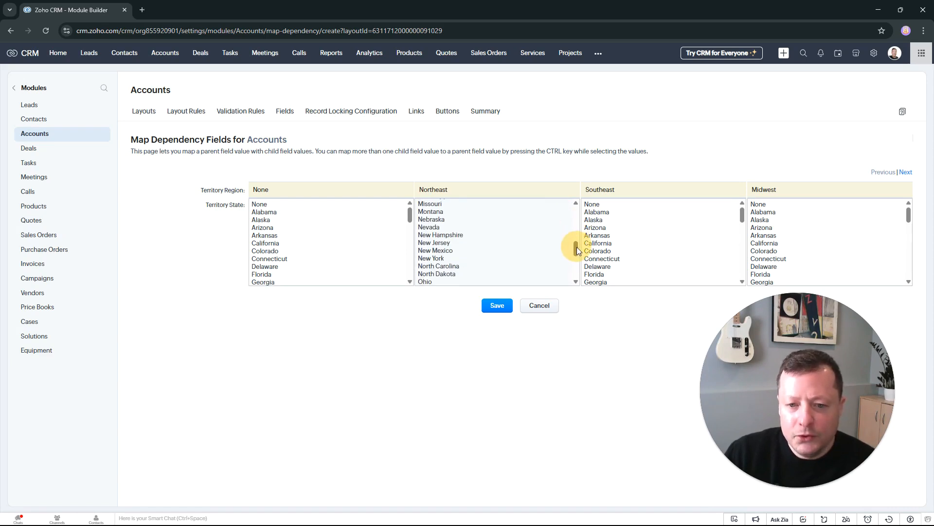
left_click(448, 242)
left_click(447, 257)
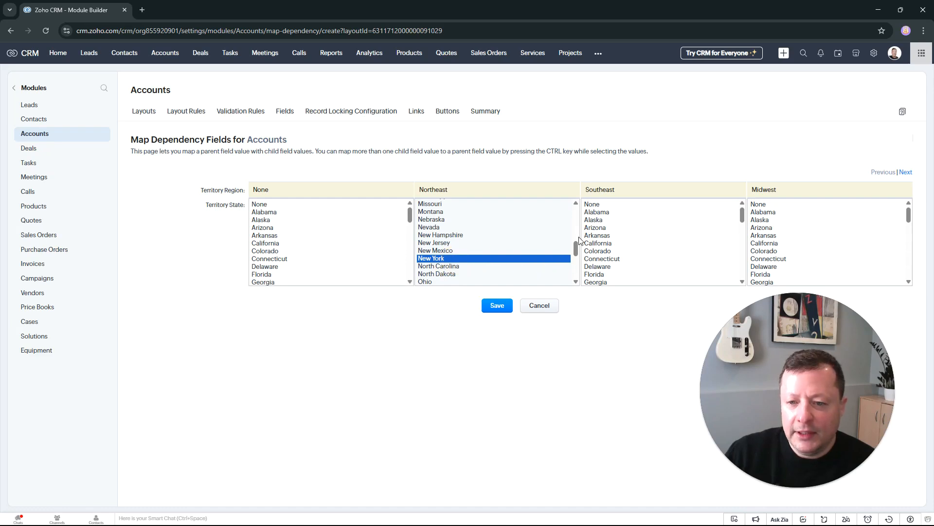
scroll(513, 259, "up", 5)
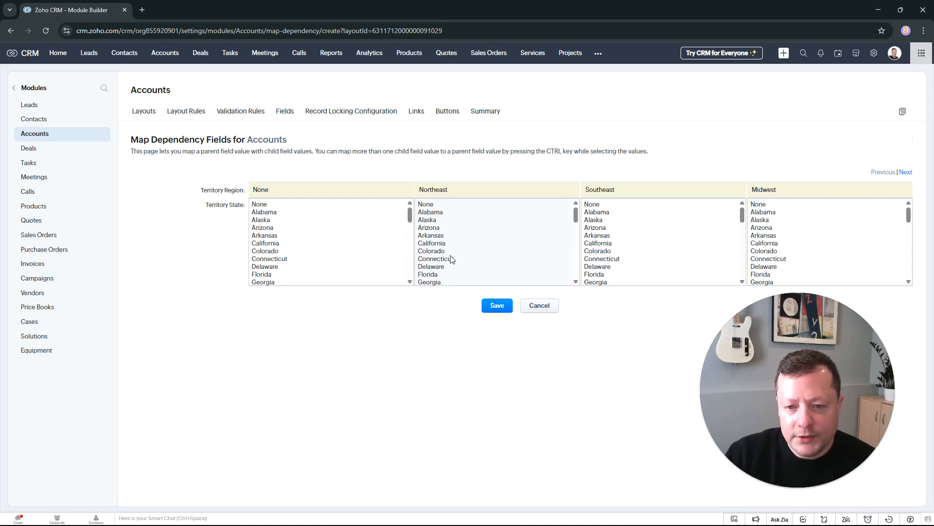
Step: Map Connecticut, Massachusetts, New Hampshire, New Jersey and New York together to the Northeast region
left_click(451, 259)
scroll(491, 238, "down", 2)
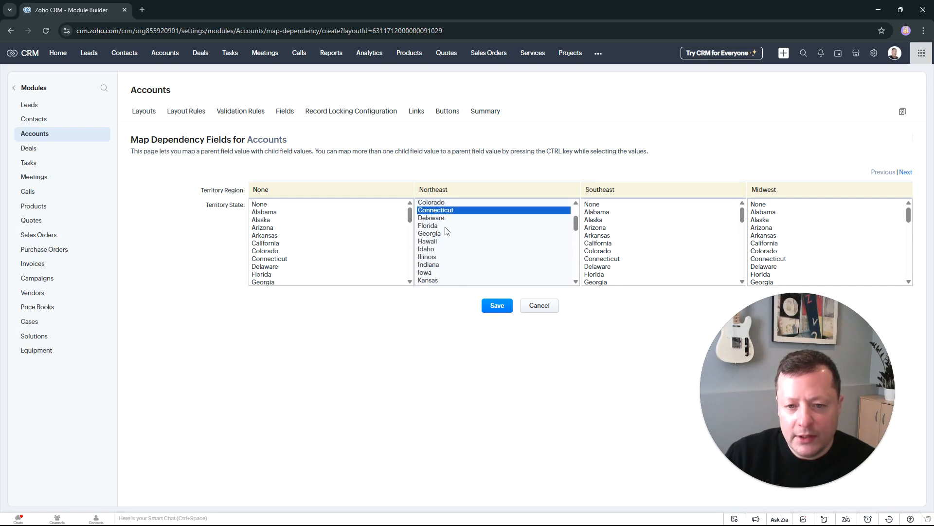
scroll(456, 257, "down", 4)
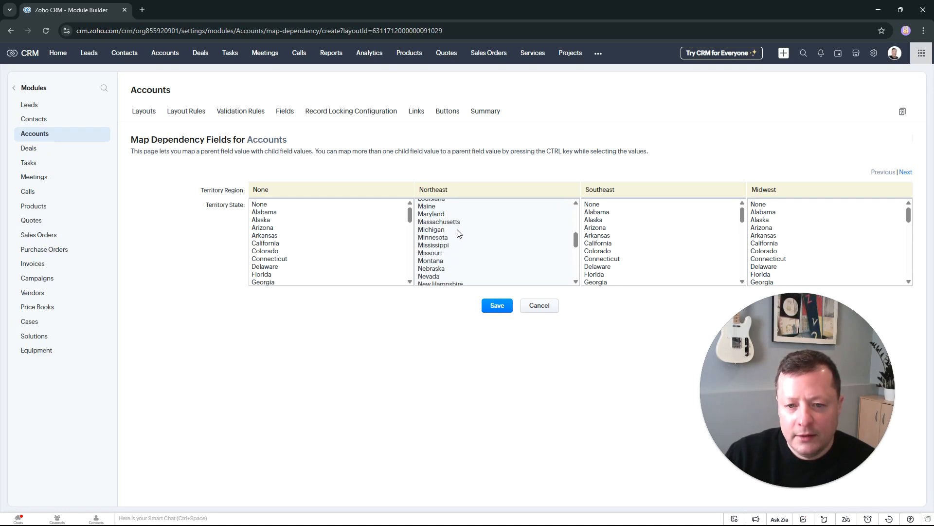
left_click(457, 222)
scroll(478, 265, "down", 2)
left_click(450, 214, "ctrl")
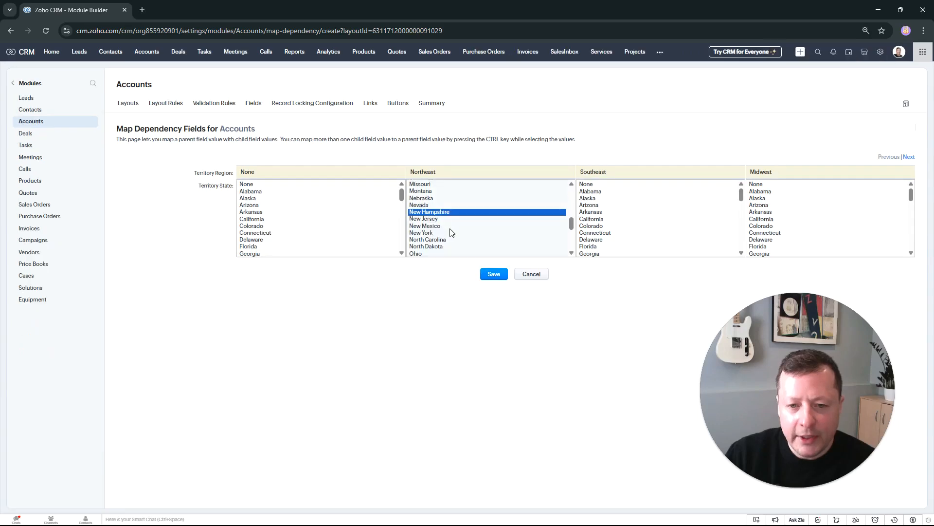
left_click(444, 220, "ctrl")
left_click(440, 234, "ctrl")
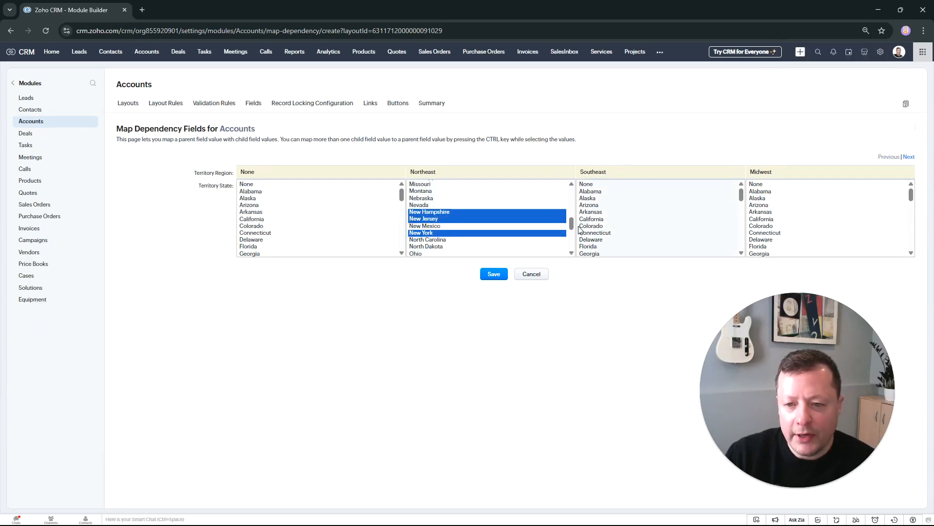
left_click_drag(572, 224, 578, 191)
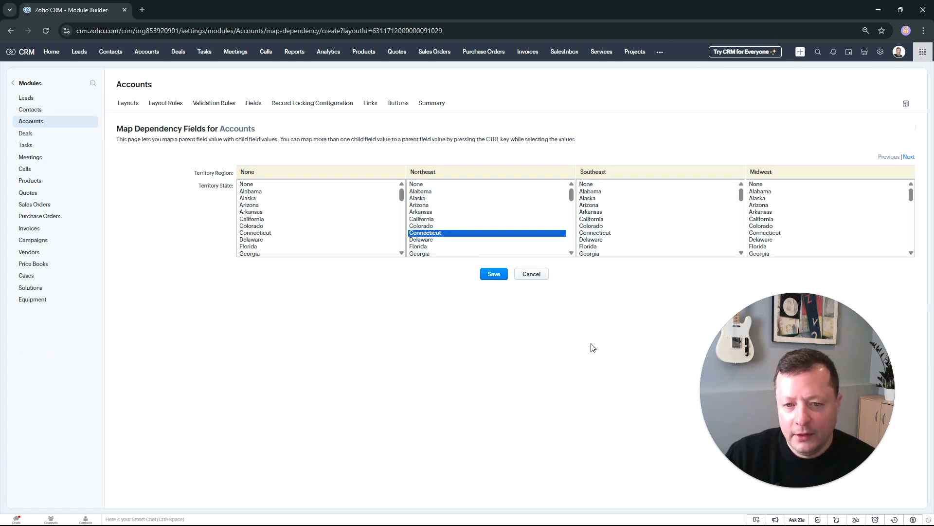
key("ctrl+plus")
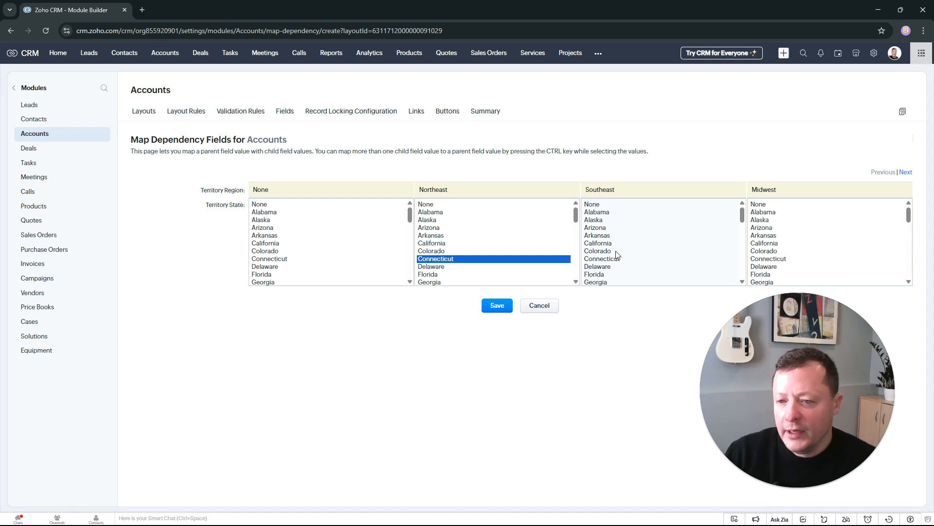
Step: Map Alabama, Florida and Georgia to the Southeast region and save the field dependency
left_click(603, 274)
scroll(625, 272, "down", 2)
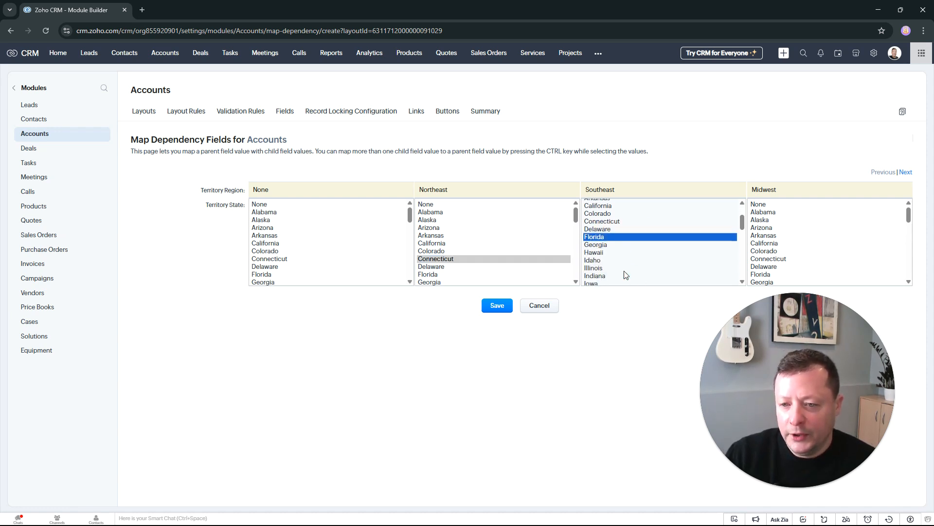
left_click(607, 233, "ctrl")
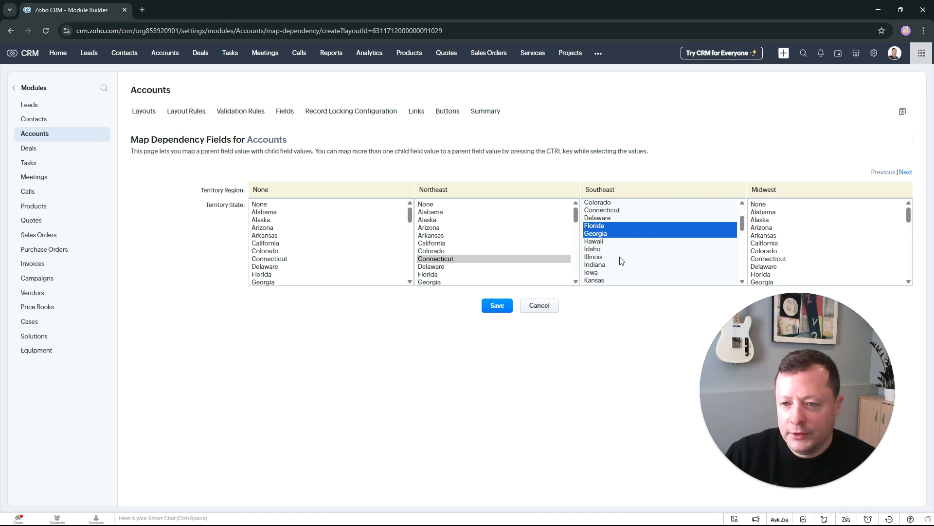
scroll(621, 261, "up", 2)
left_click(608, 212, "ctrl")
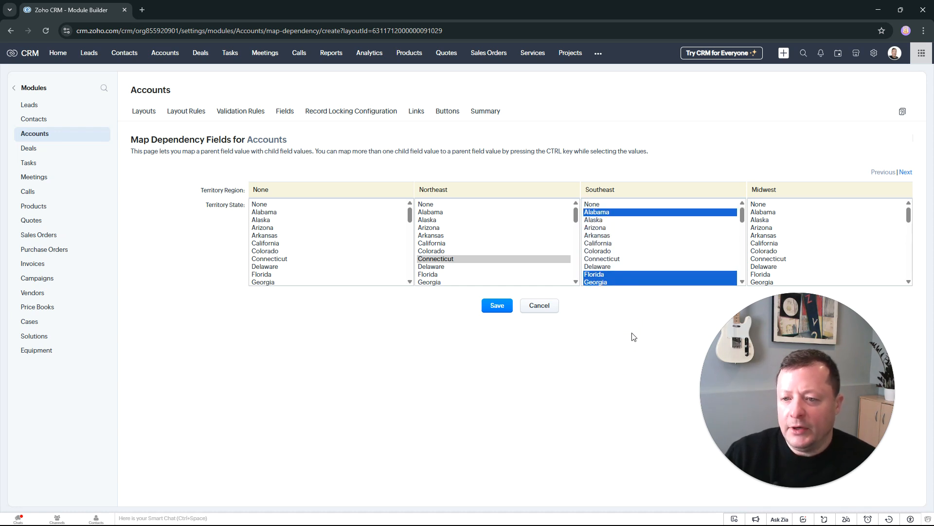
left_click(506, 311)
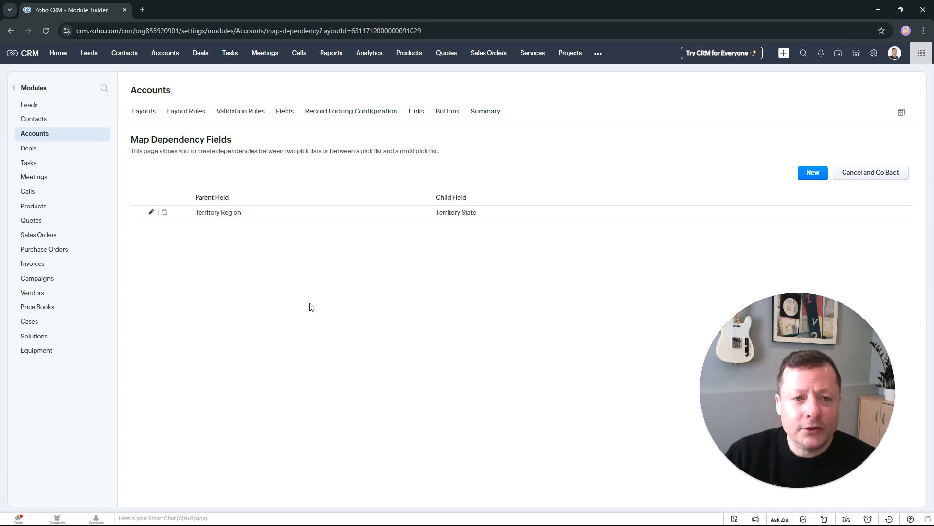
Step: Open the Printing Dimensions (Sample) account record and set its Account Type to Customer
left_click(172, 59)
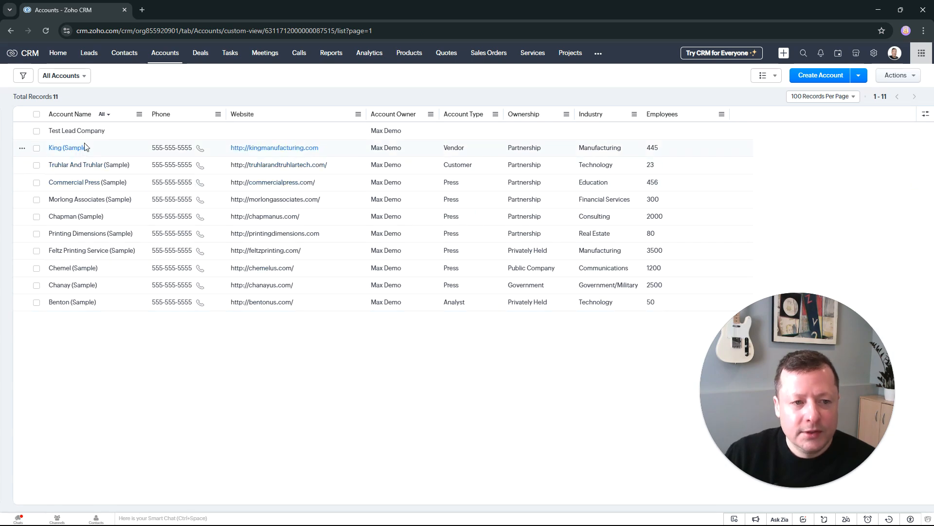
left_click(81, 186)
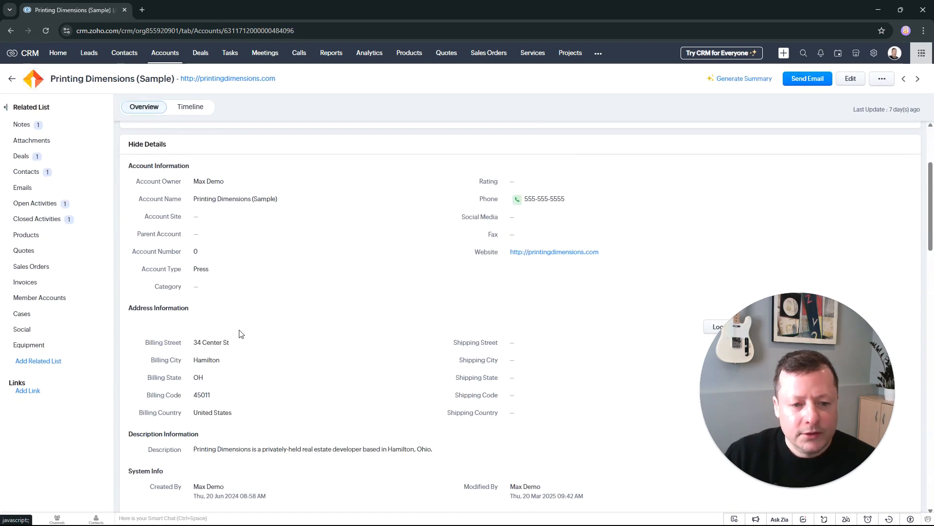
scroll(253, 350, "down", 2)
left_click(243, 173)
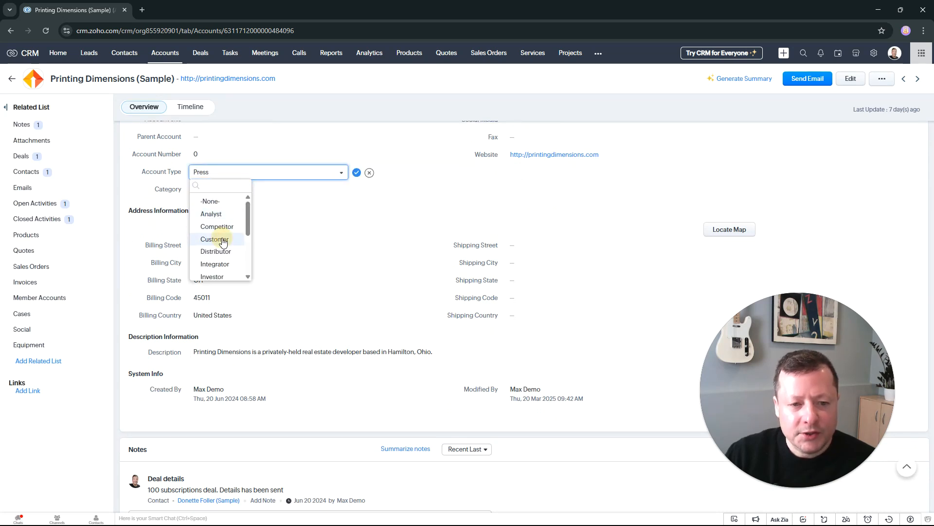
left_click(217, 239)
left_click(368, 278)
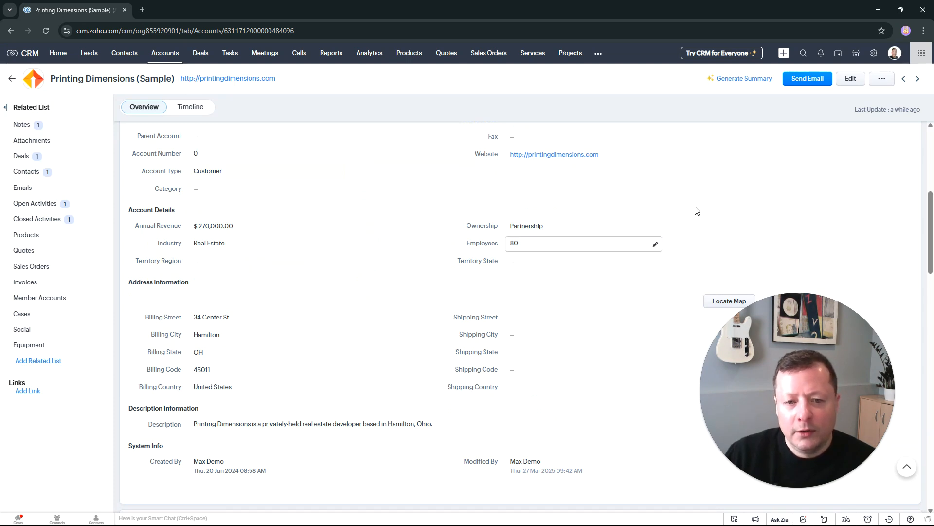
Step: Open the account for editing and examine the Territory Region and Territory State choices with no region selected
left_click(850, 79)
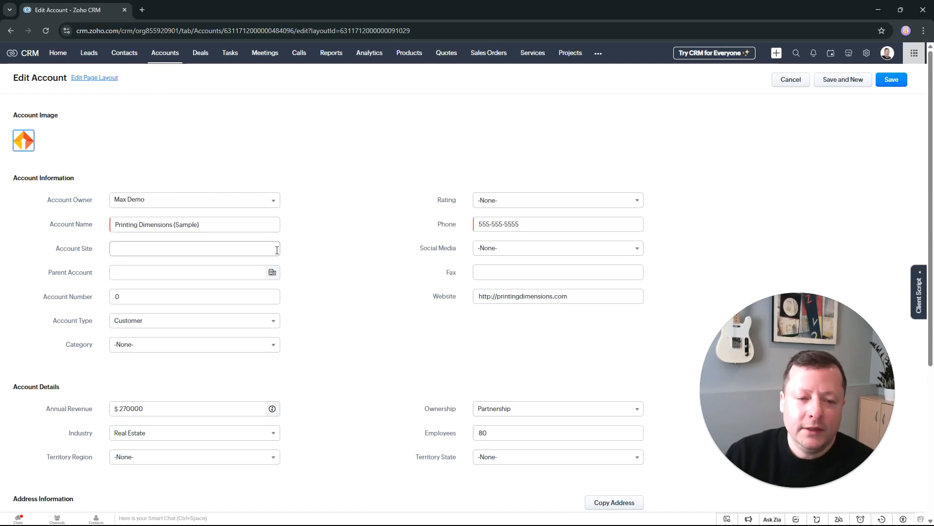
scroll(323, 326, "down", 2)
scroll(326, 293, "down", 3)
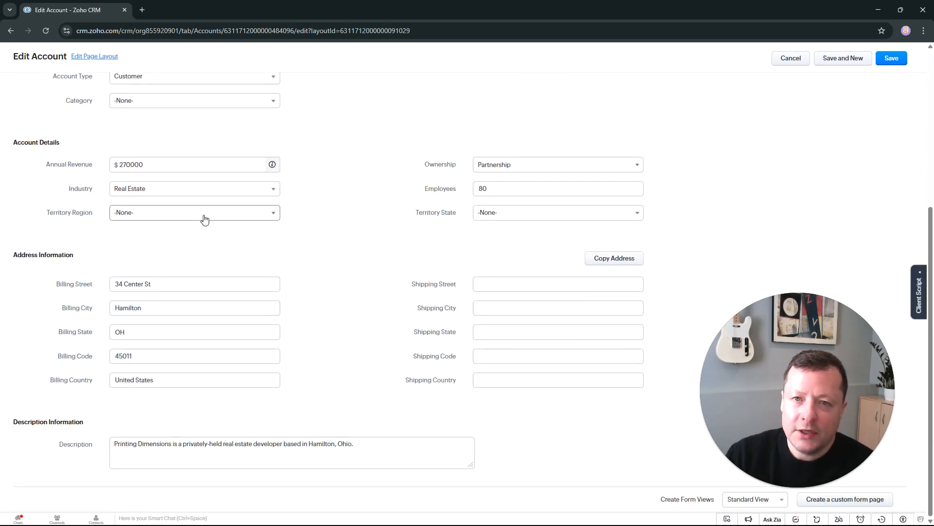
left_click(204, 217)
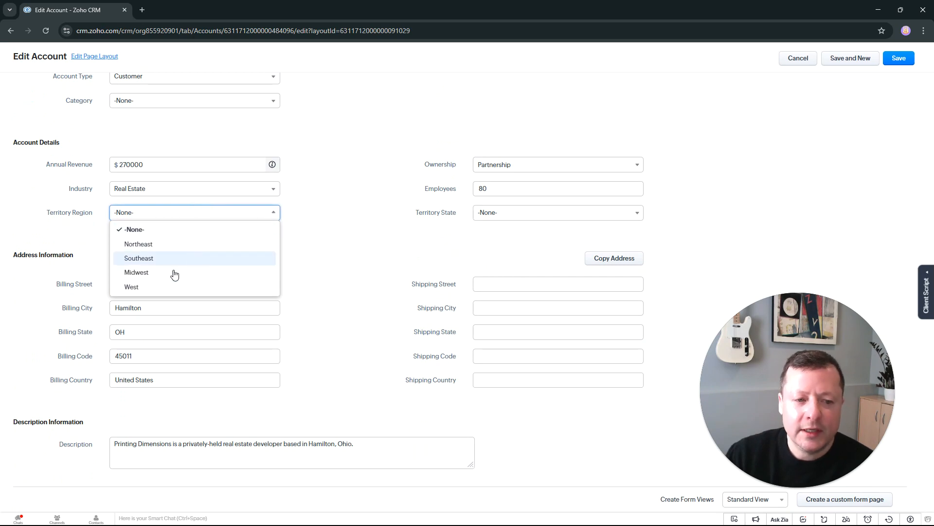
left_click(407, 242)
left_click(499, 217)
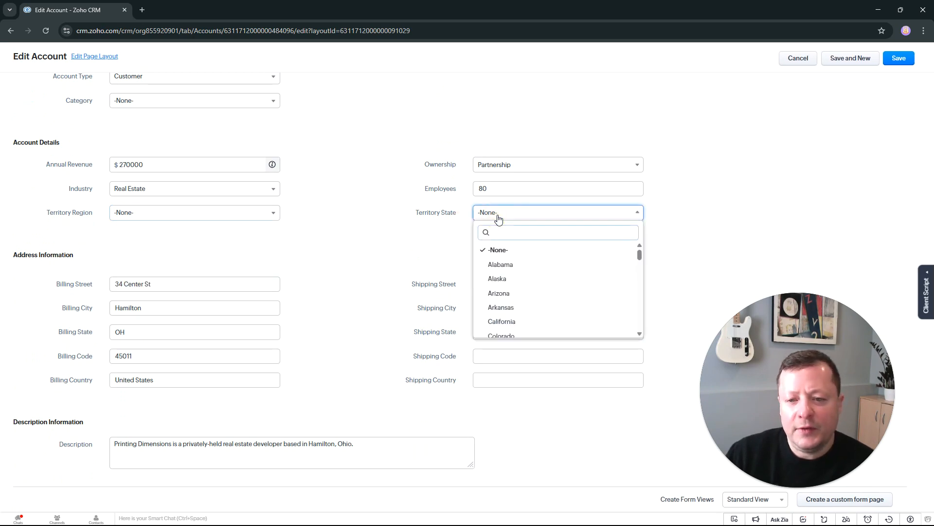
scroll(506, 291, "down", 8)
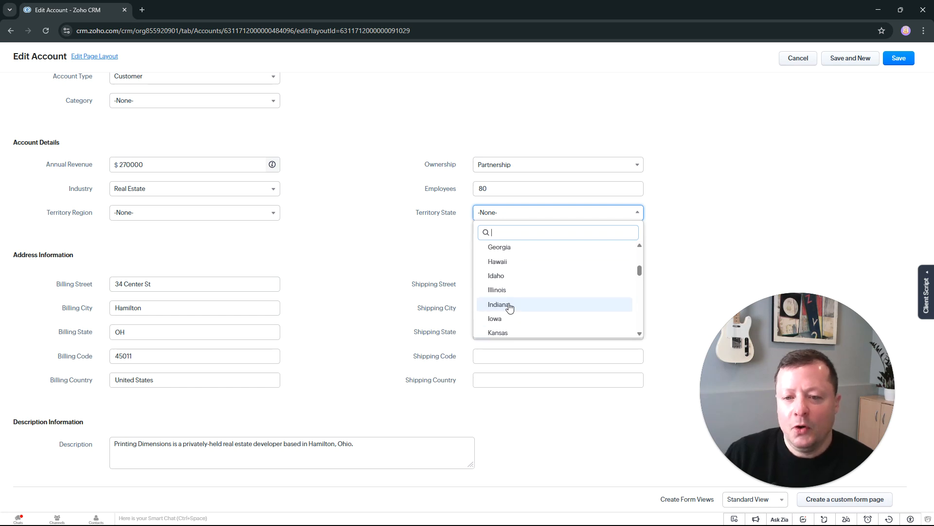
left_click(326, 243)
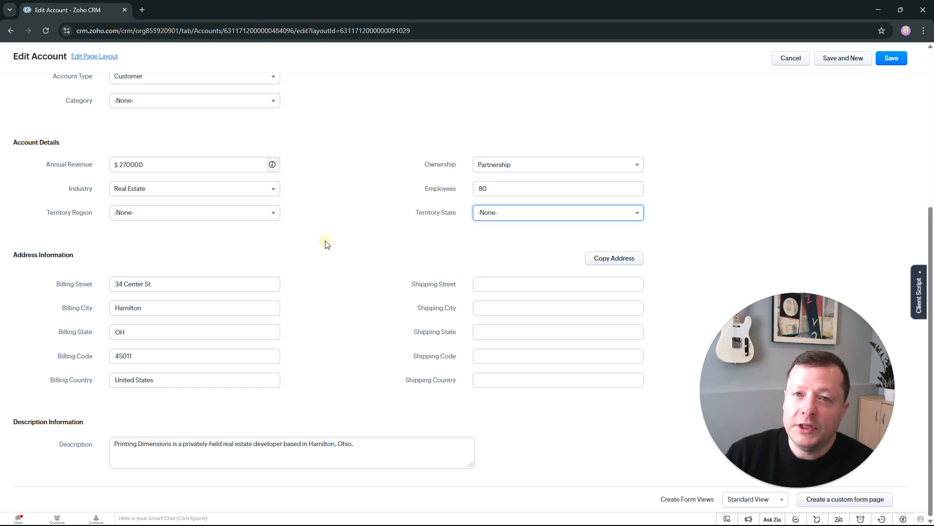
Step: Set the account's Territory Region to Northeast and display the available Territory State choices
left_click(267, 214)
left_click(161, 245)
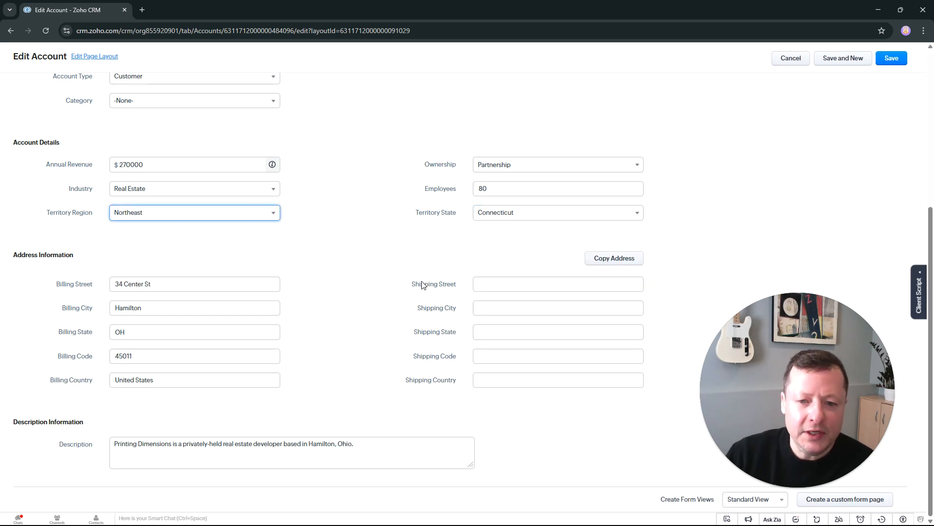
left_click(559, 217)
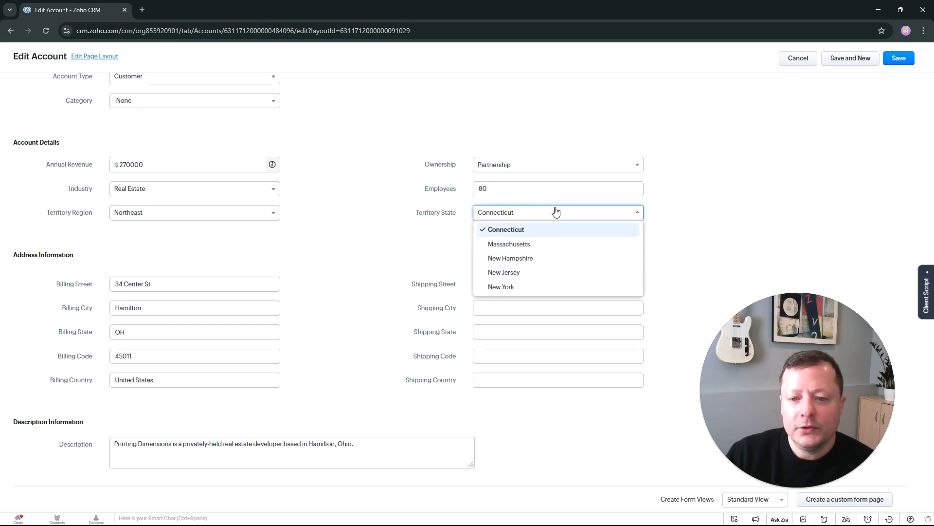